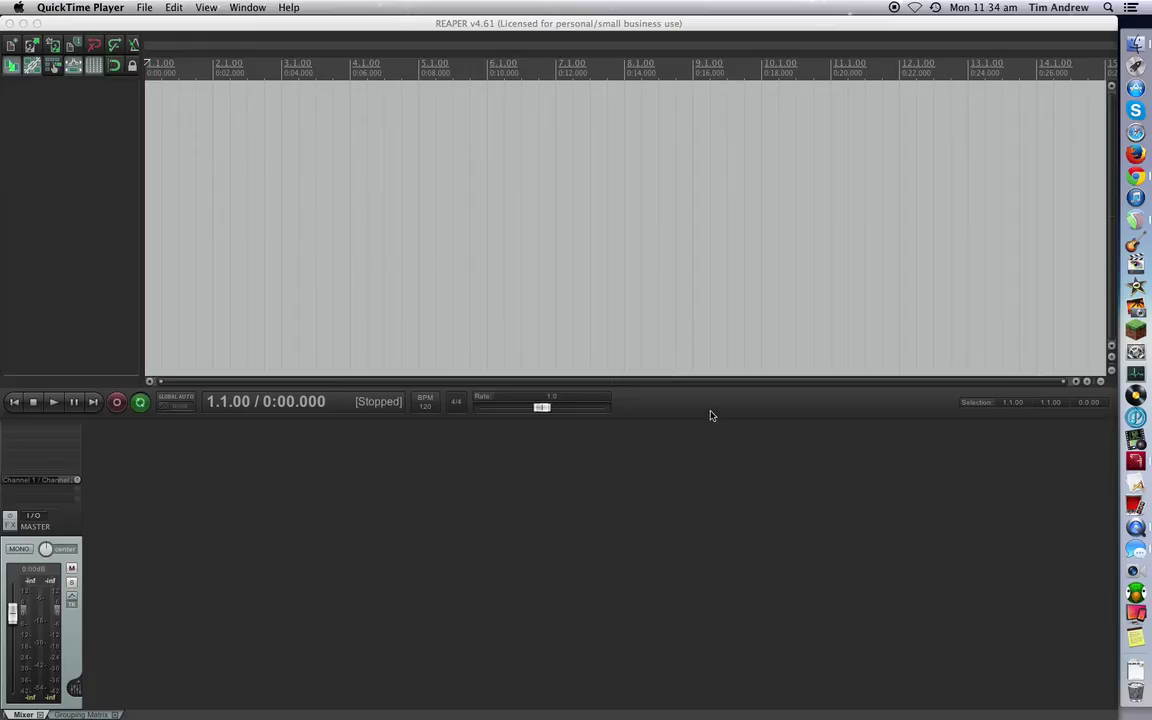
Step: Open Finder on the REAPER Media folder and scroll through its subfolders and WAV files
left_click(1136, 45)
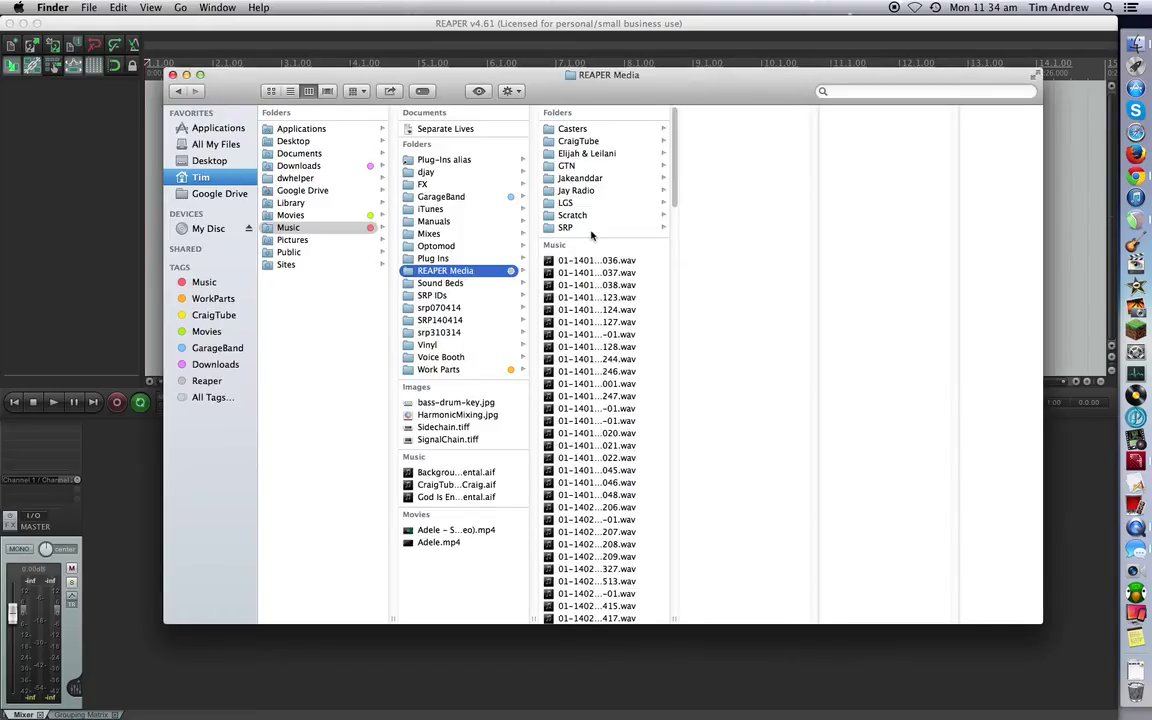
left_click_drag(676, 160, 676, 193)
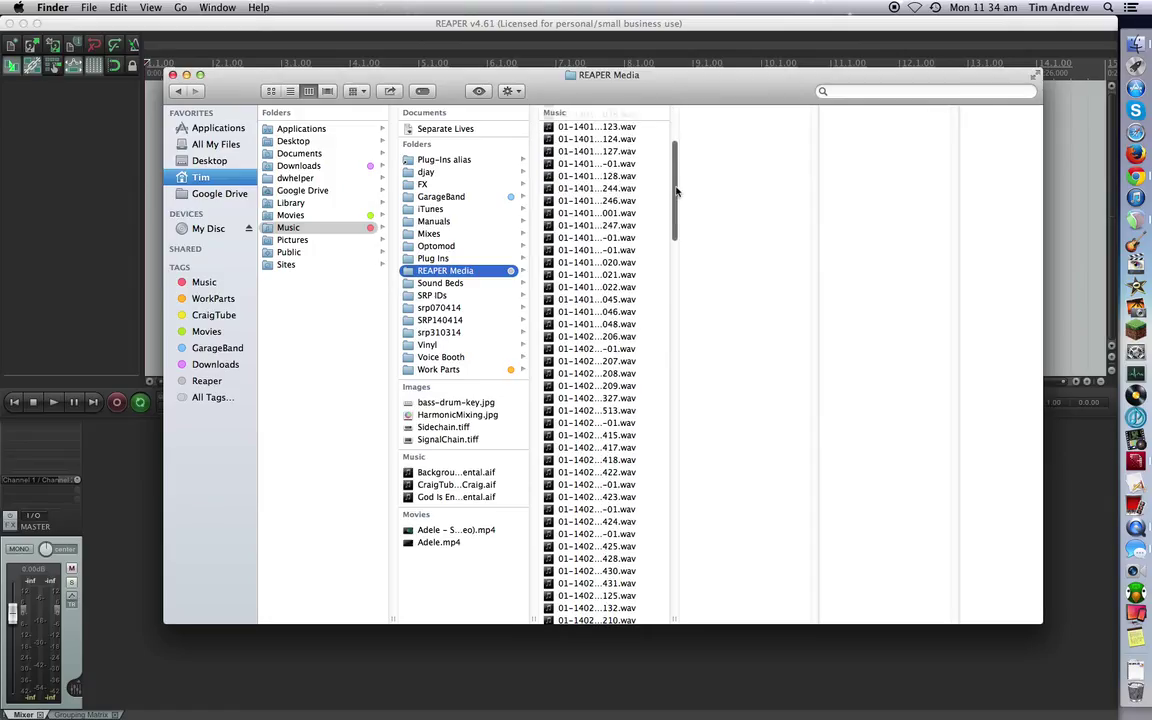
left_click_drag(676, 190, 672, 150)
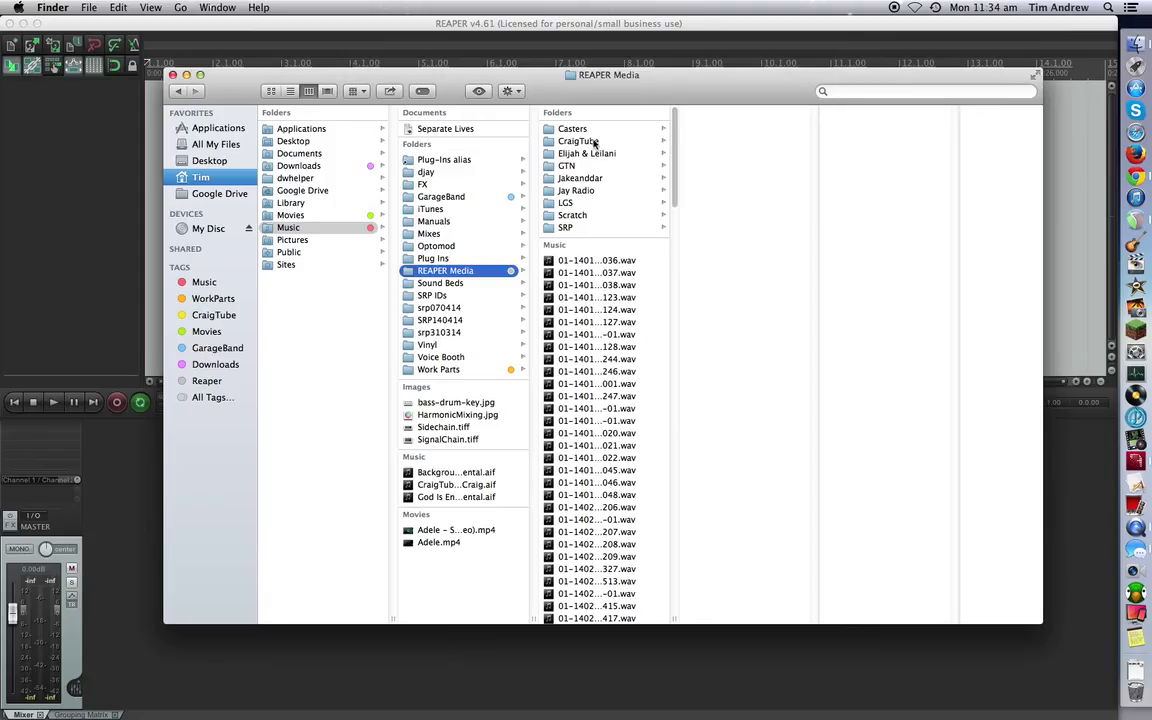
Step: Open Keg Rock.RPP from Music > REAPER Media, locating the missing dive bomb.mp3 in REAPER Media
left_click(462, 26)
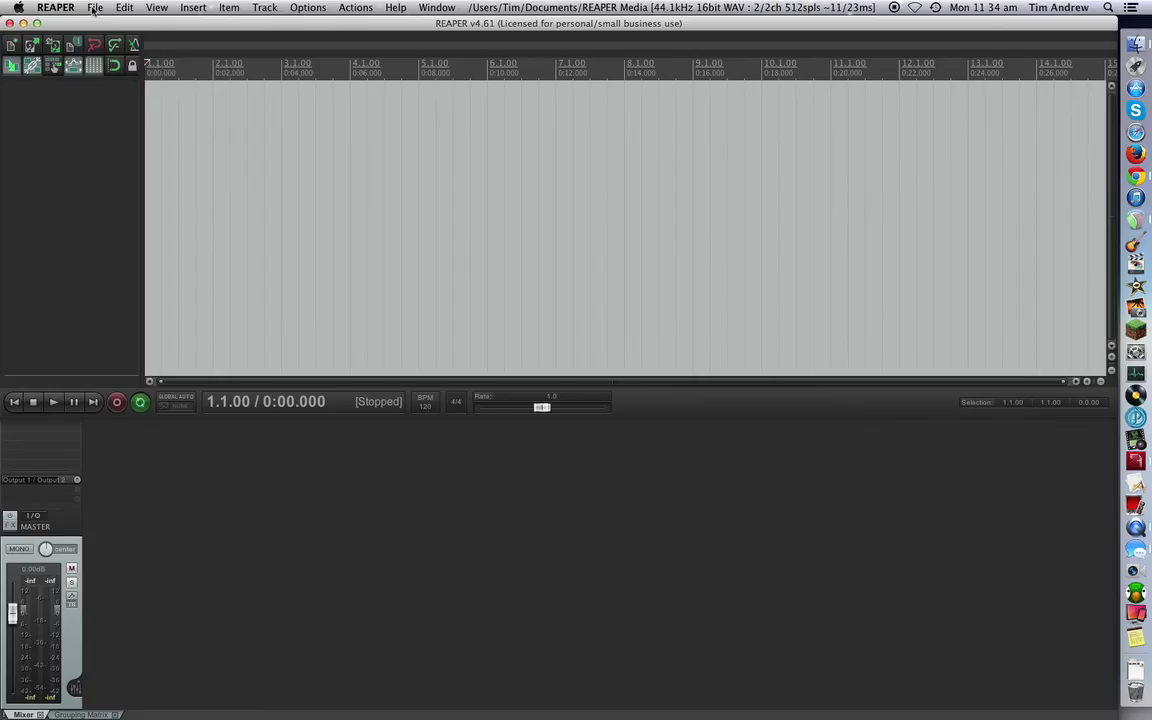
left_click(95, 8)
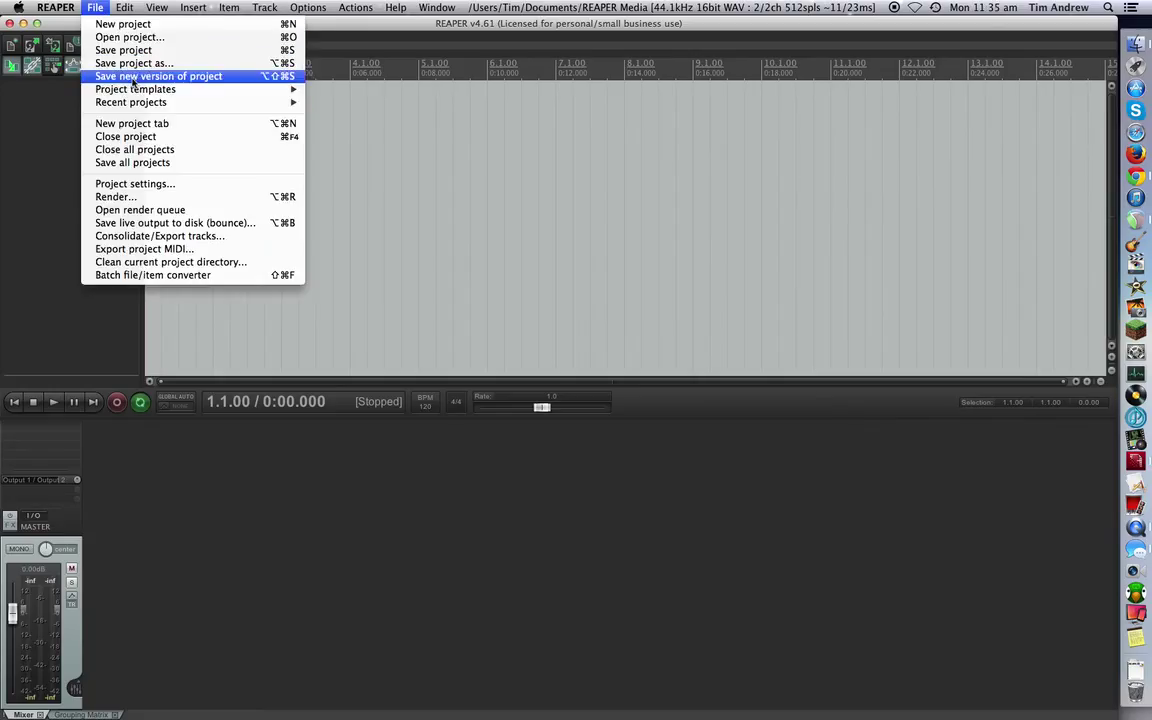
mouse_move(229, 8)
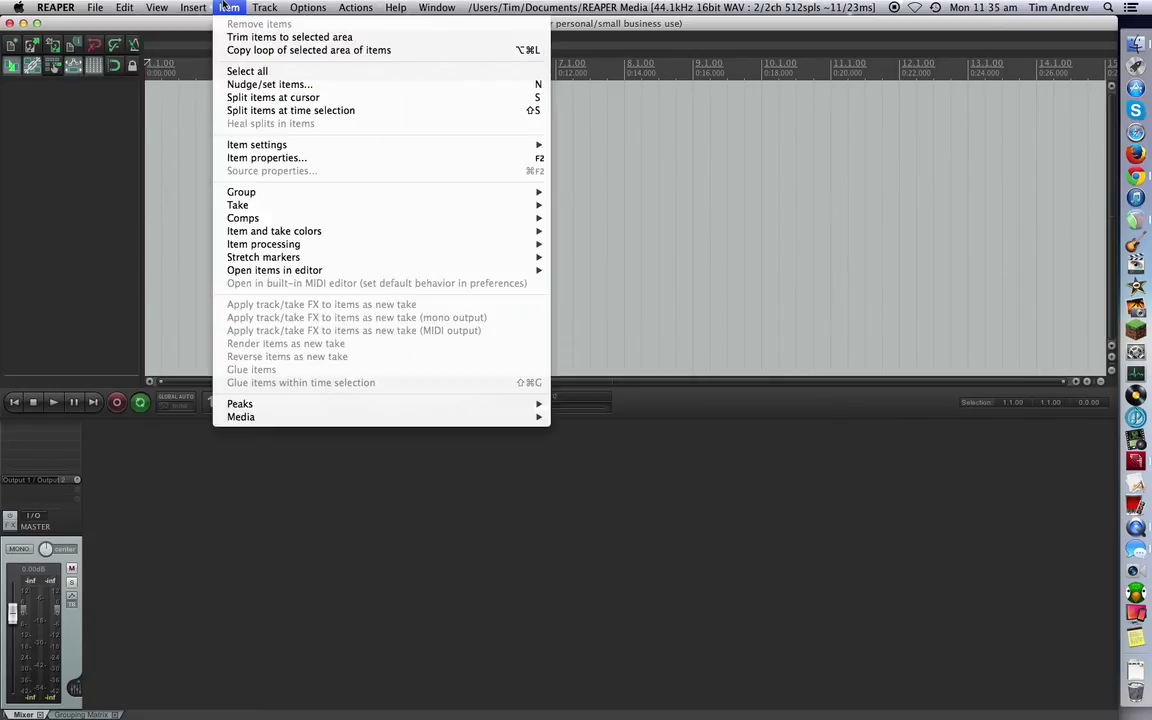
key("super+o")
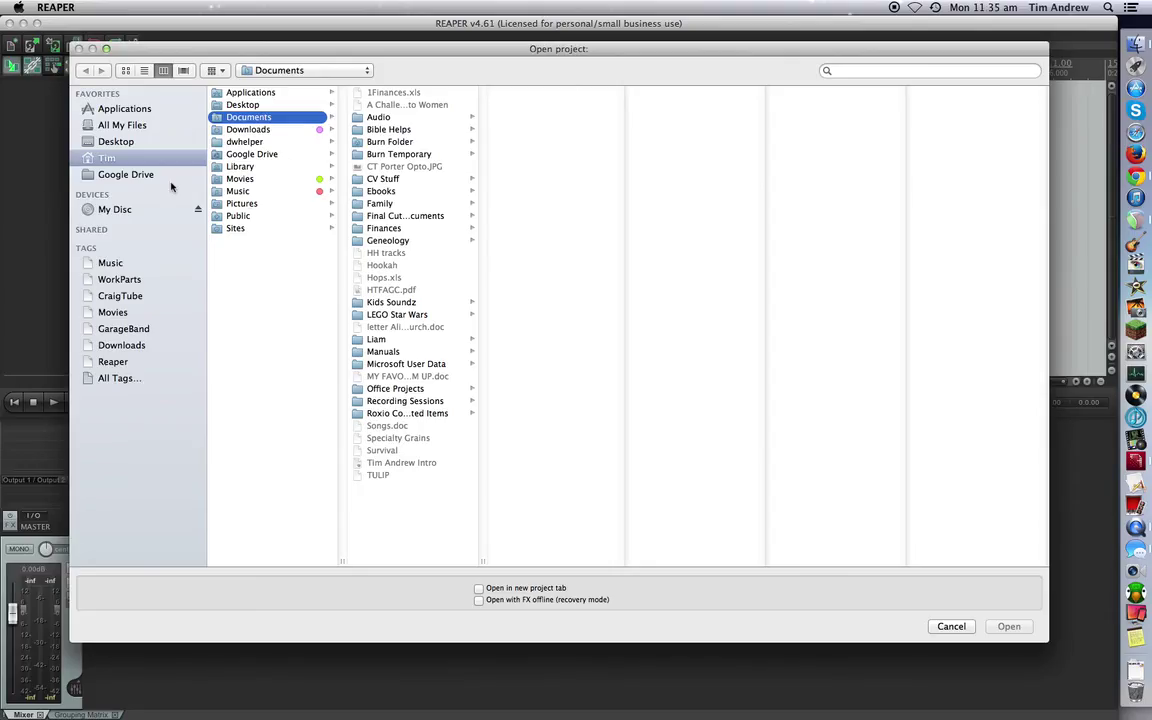
left_click(268, 190)
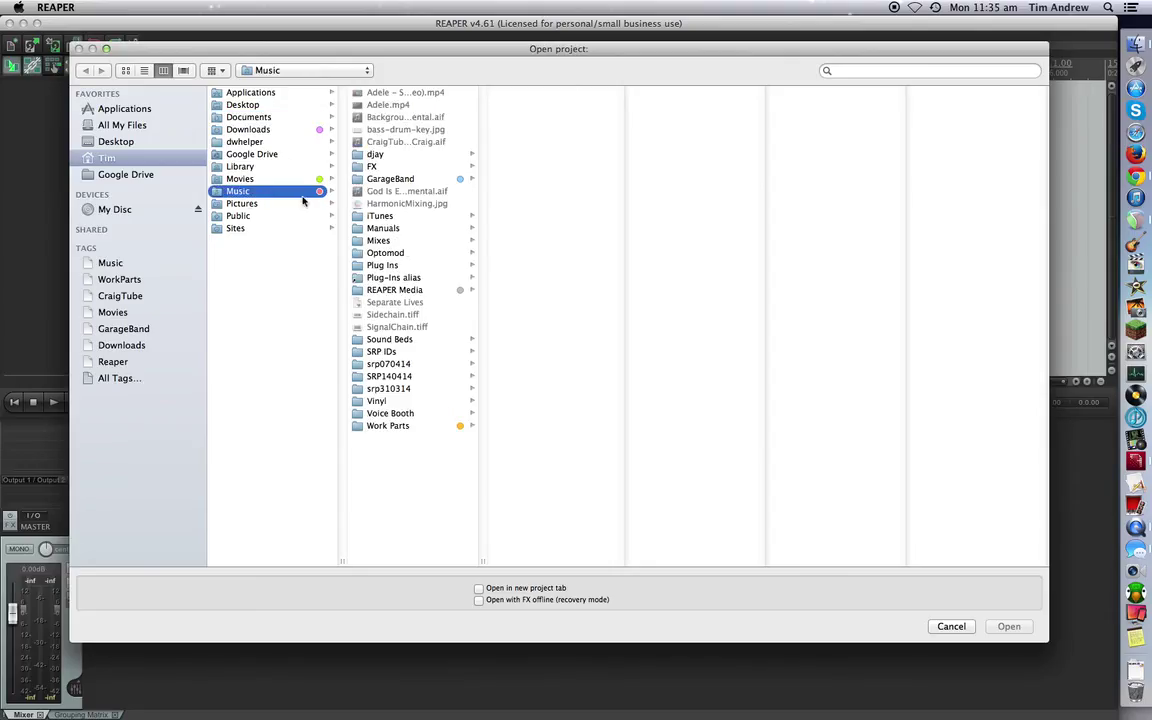
left_click(402, 290)
left_click_drag(624, 140, 606, 617)
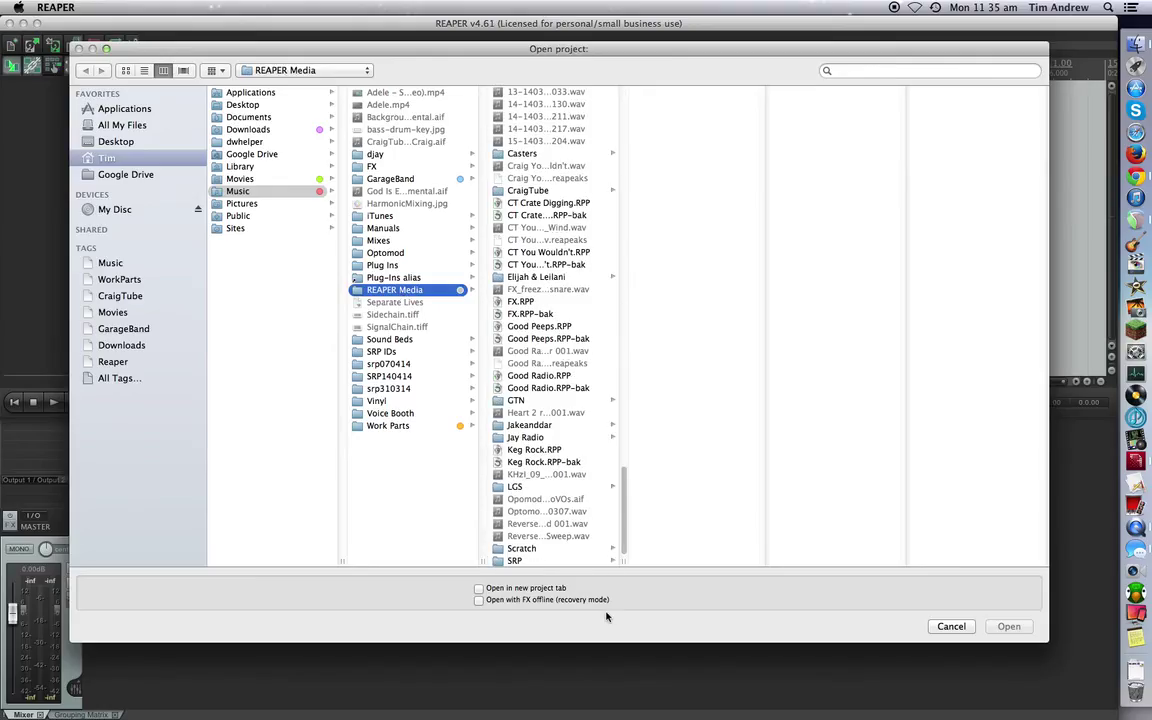
left_click(531, 450)
double_click(531, 450)
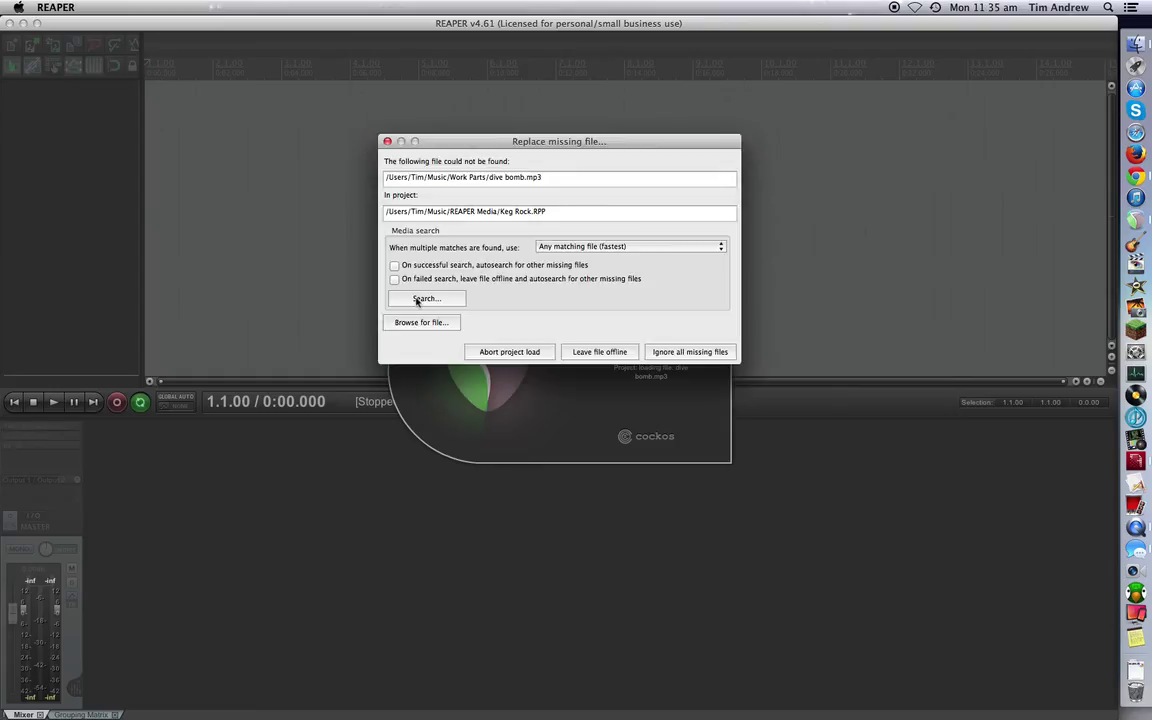
left_click(422, 299)
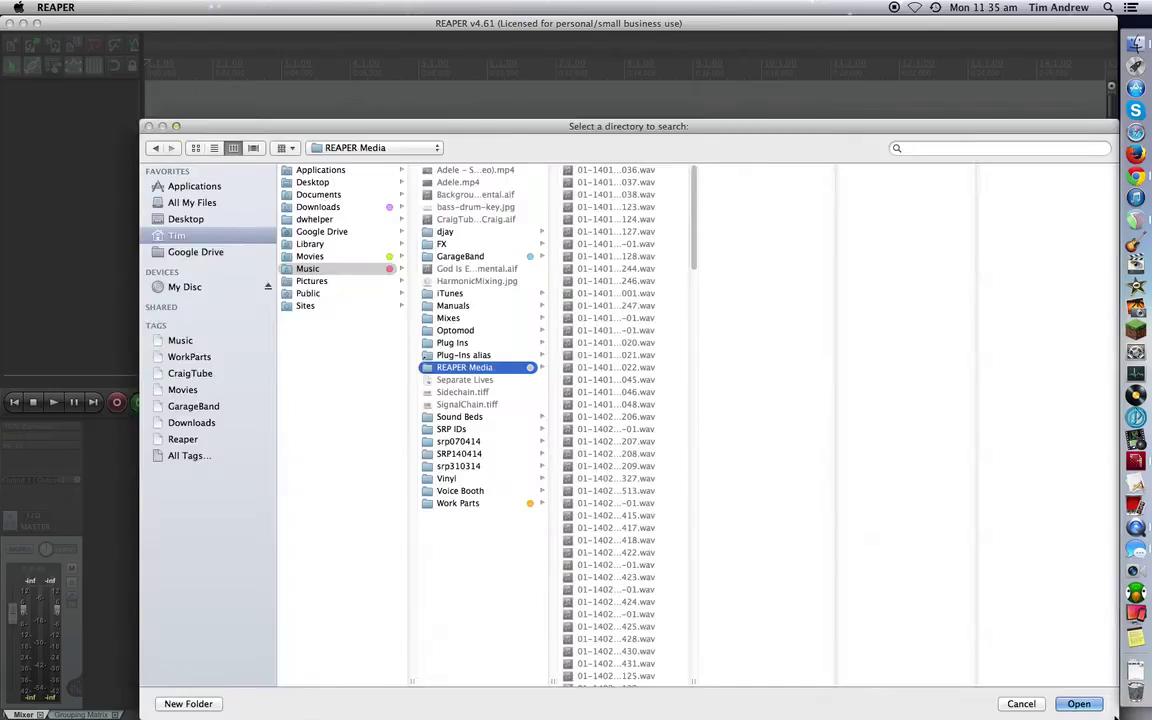
key("Return")
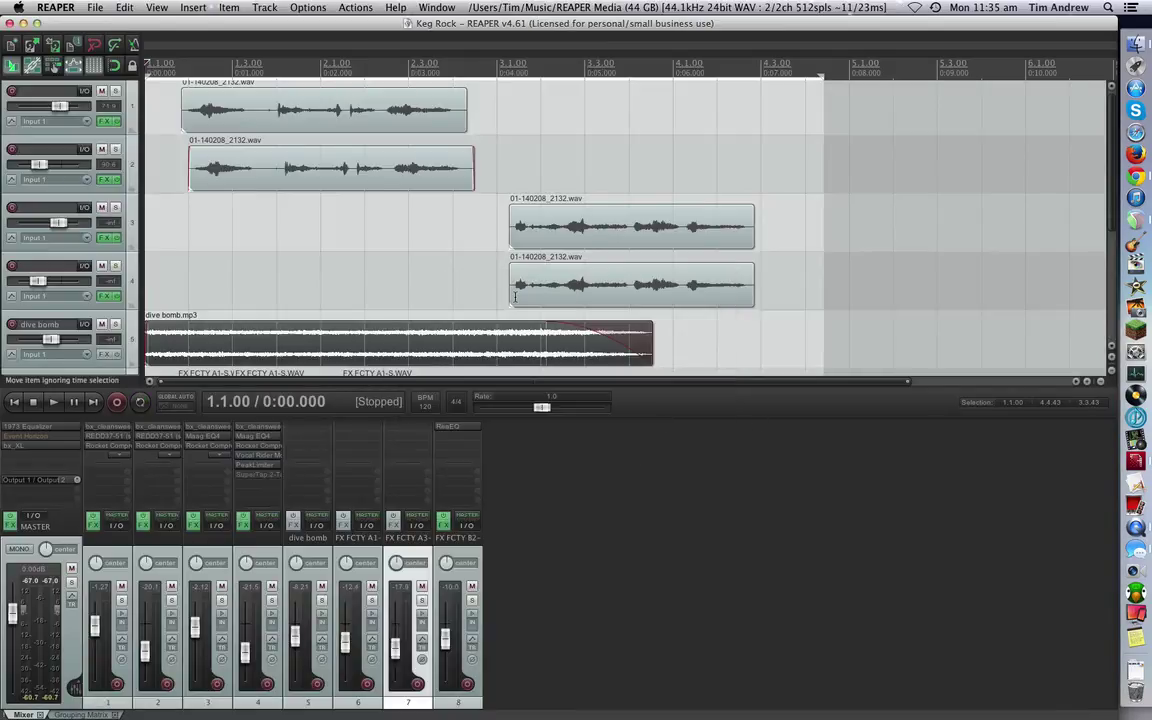
Step: Save the project into a new CraigTube folder 'Keg Rock new', moving all media there
left_click(95, 8)
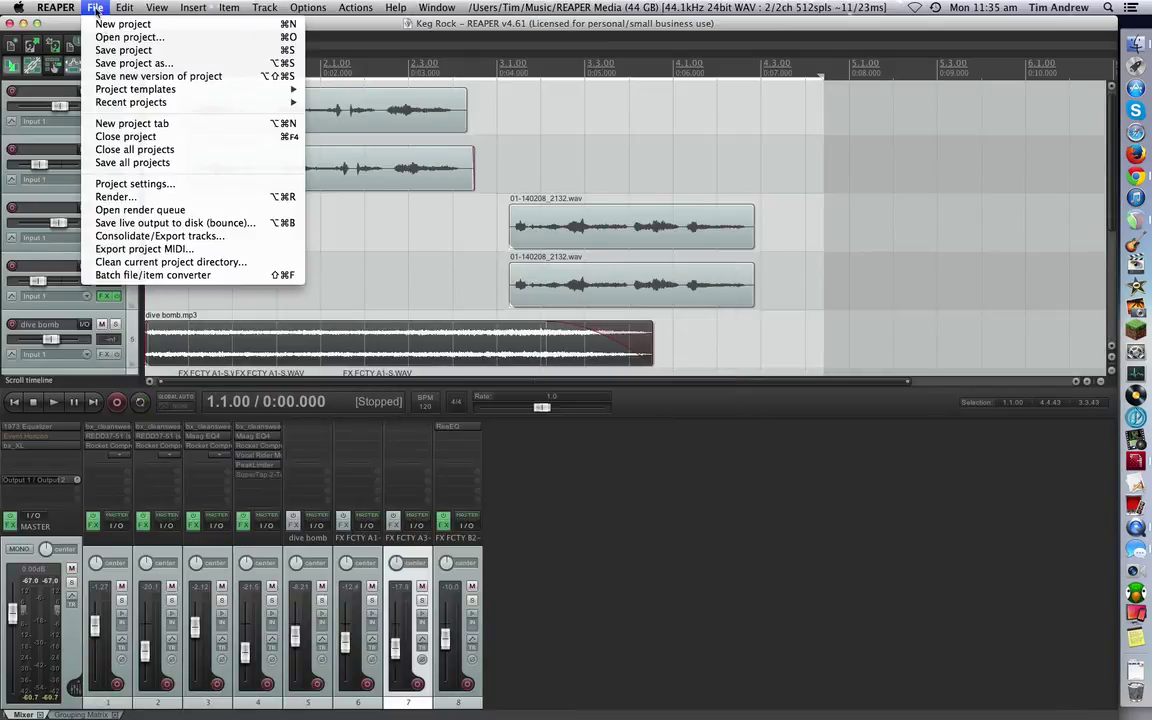
left_click(113, 67)
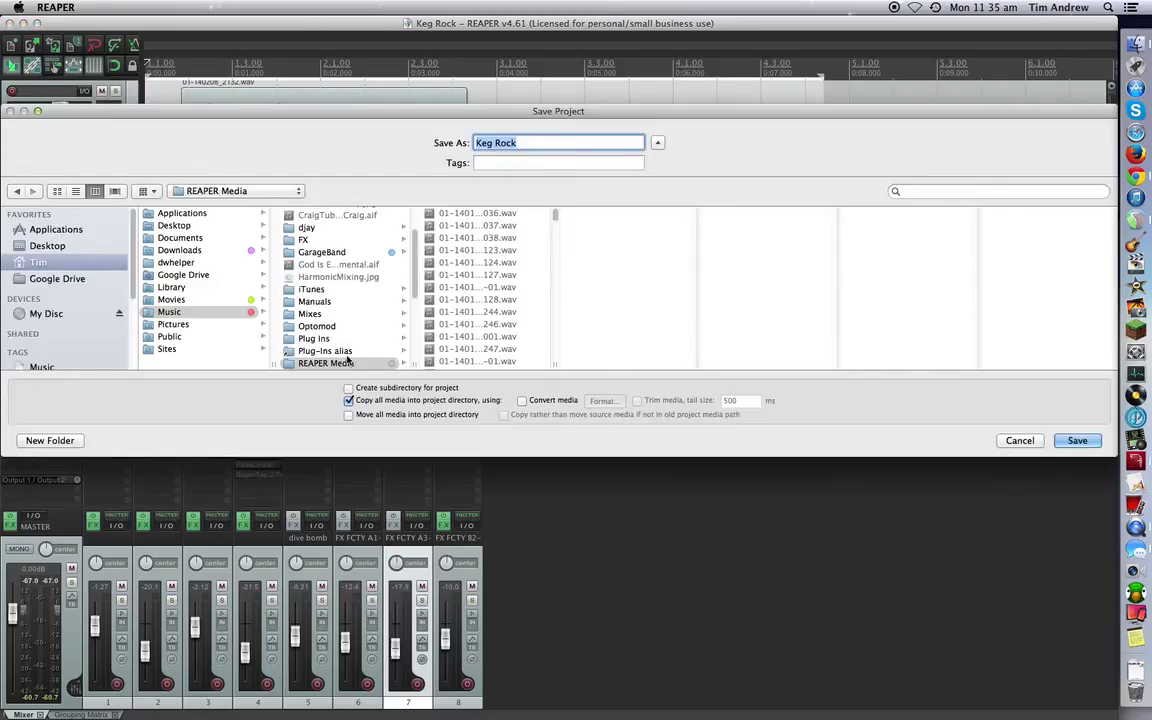
left_click_drag(555, 224, 555, 328)
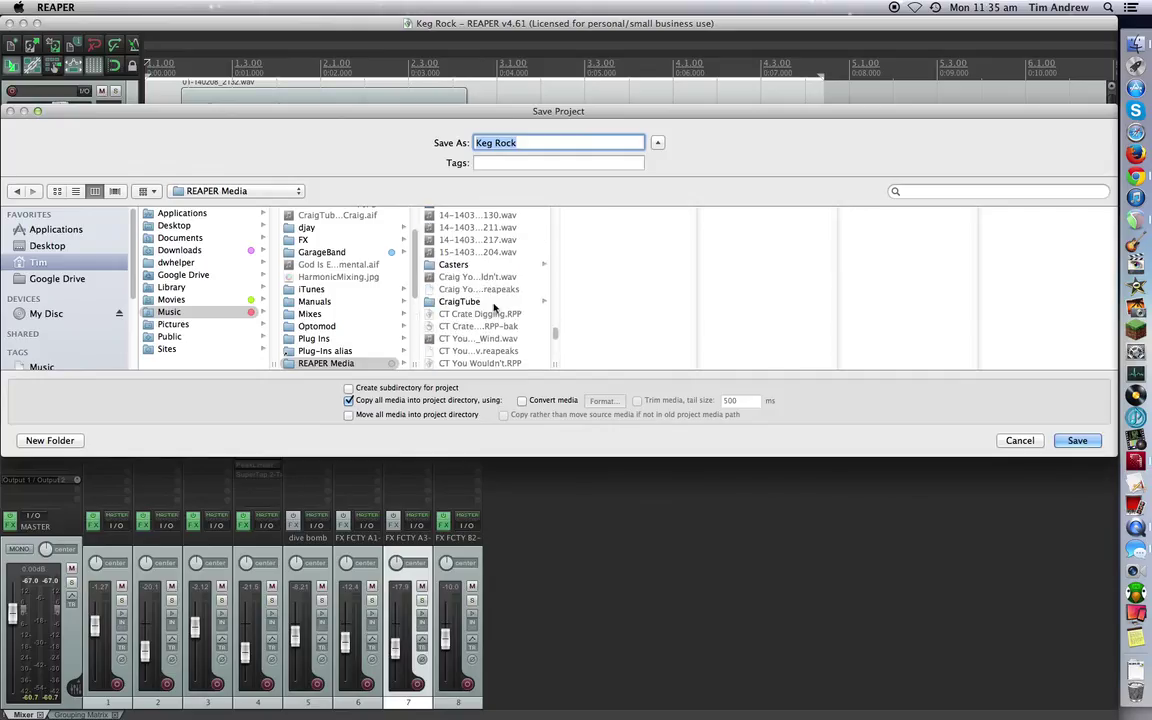
left_click(496, 302)
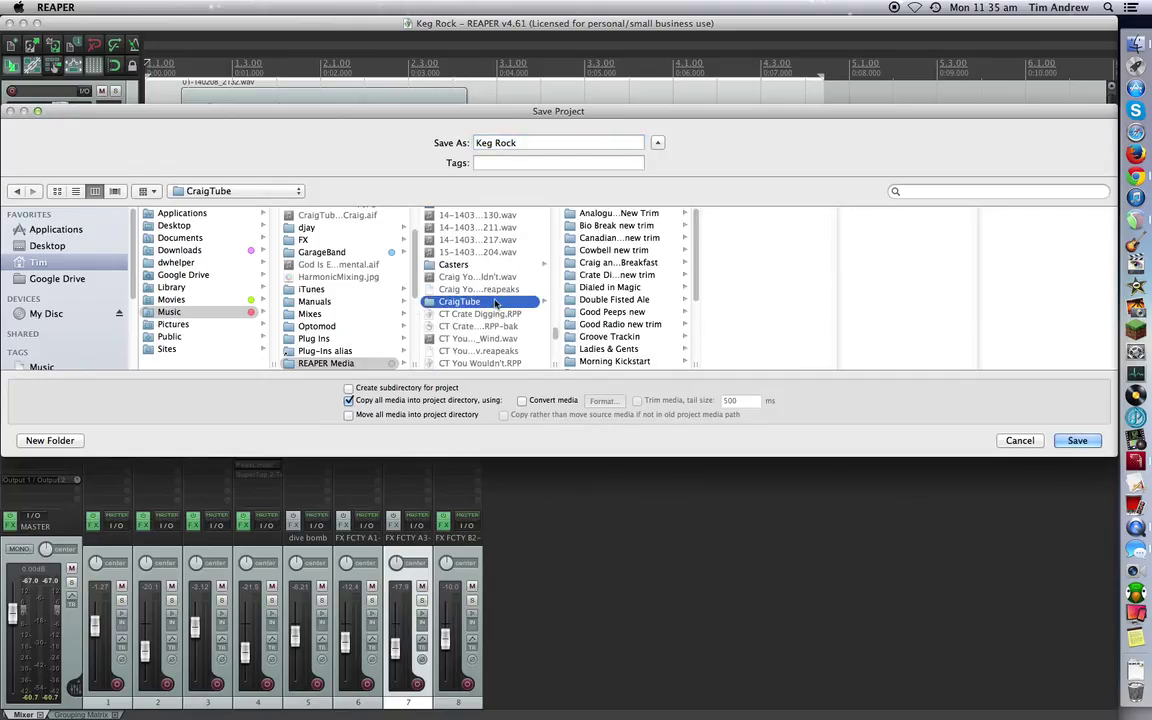
left_click(348, 414)
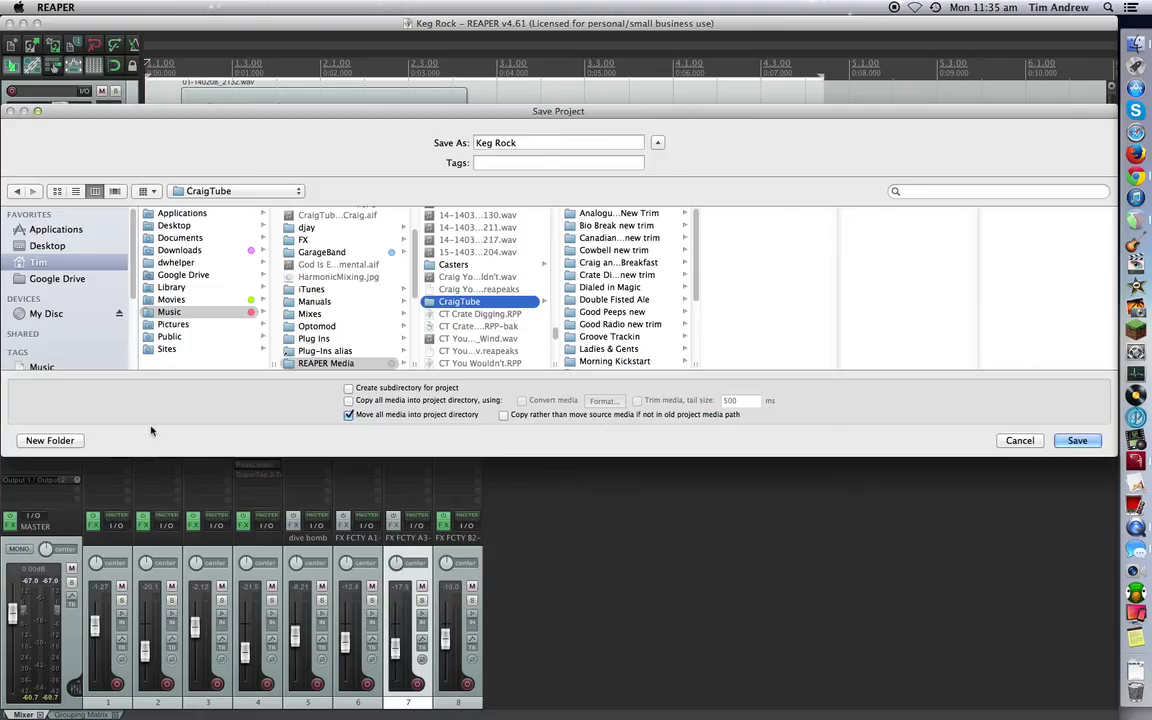
left_click(68, 441)
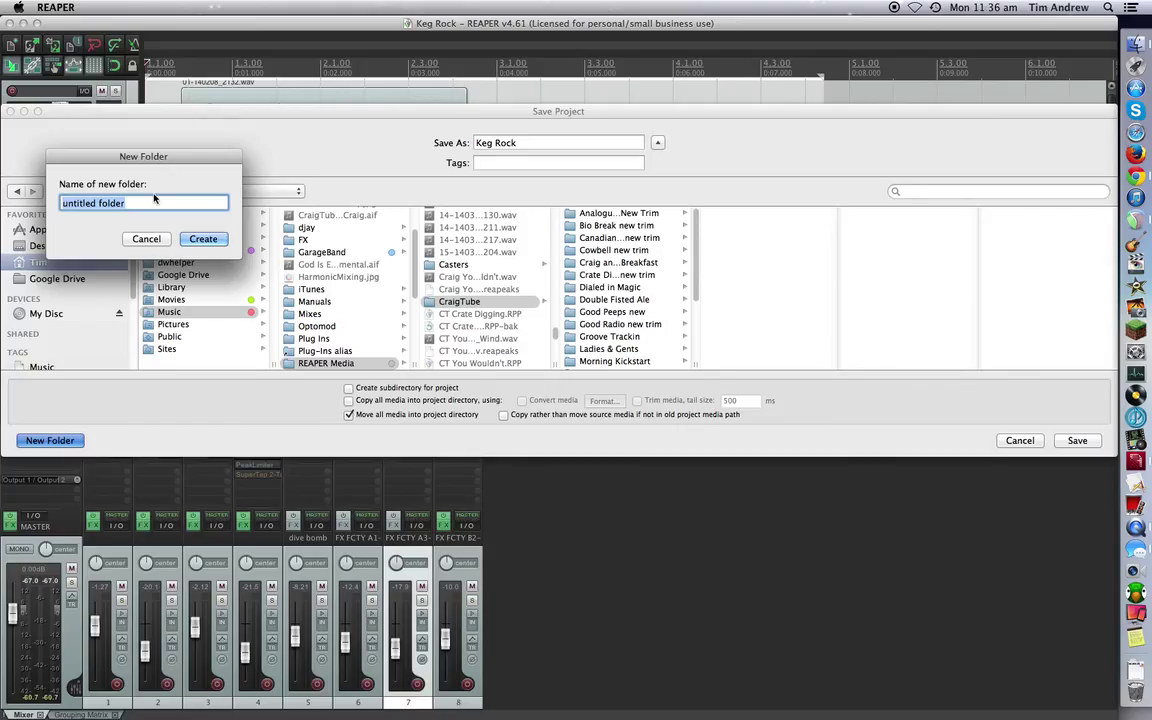
type("Keg Rock new")
key("Return")
key("Return")
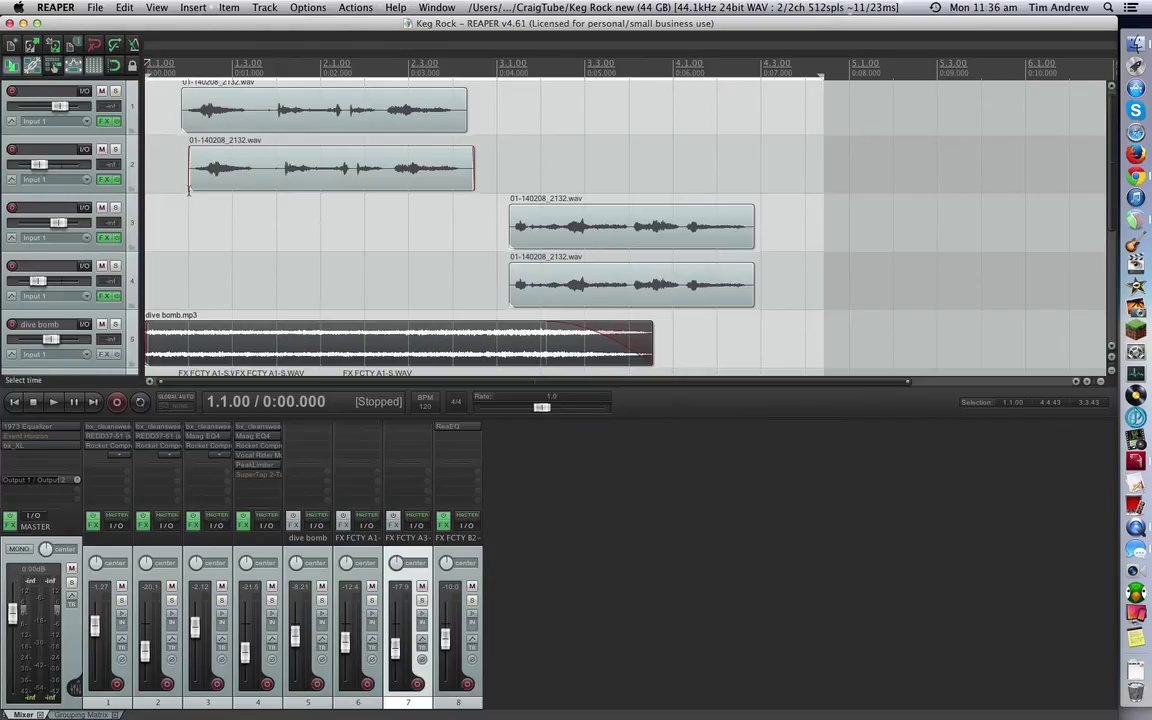
left_click(1136, 44)
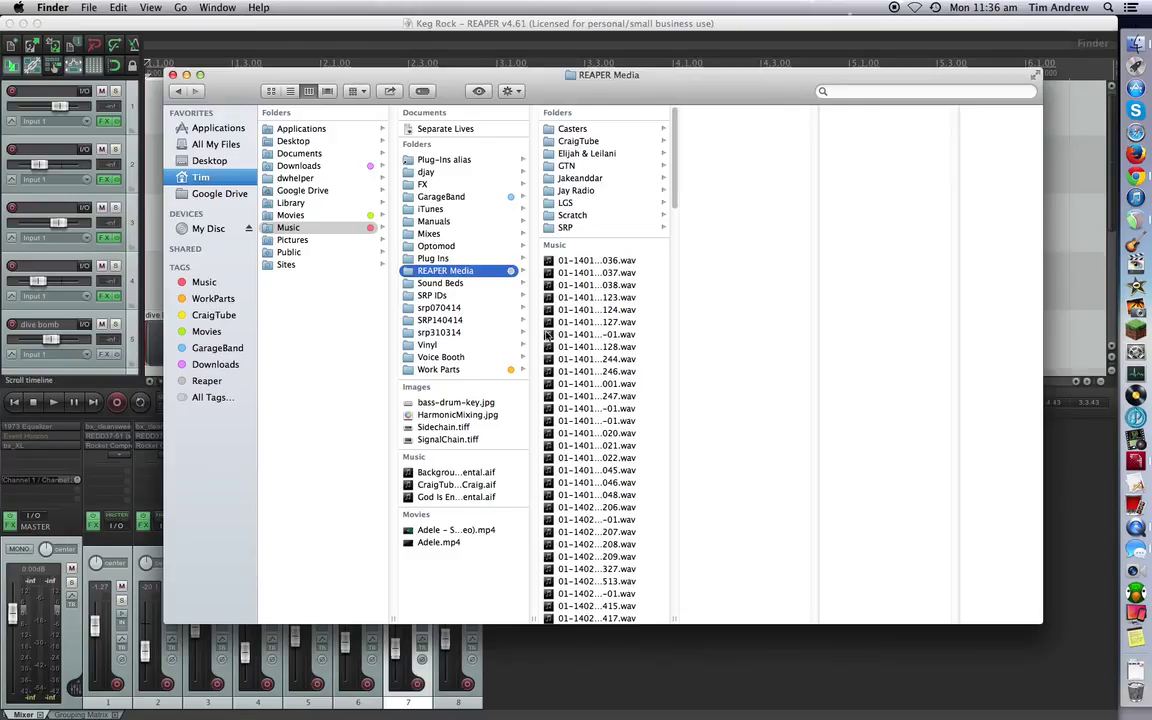
Step: View the files in CraigTube > Keg Rock new and close the Keg Rock project in REAPER
left_click(579, 142)
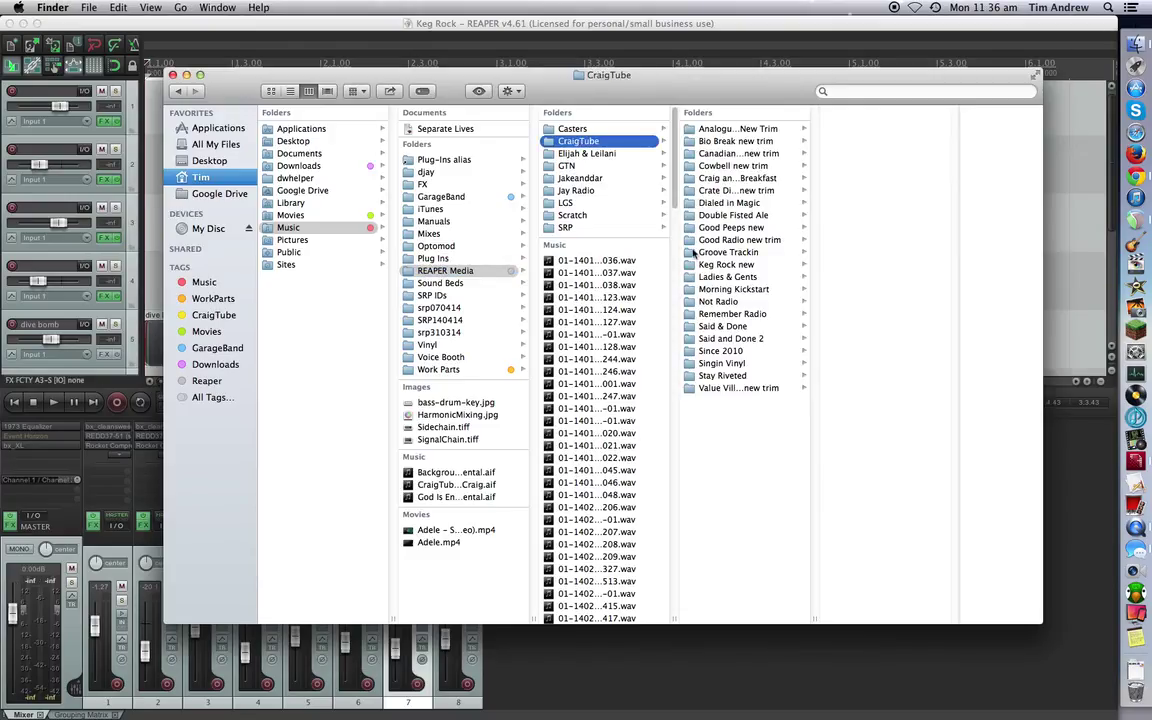
left_click(690, 265)
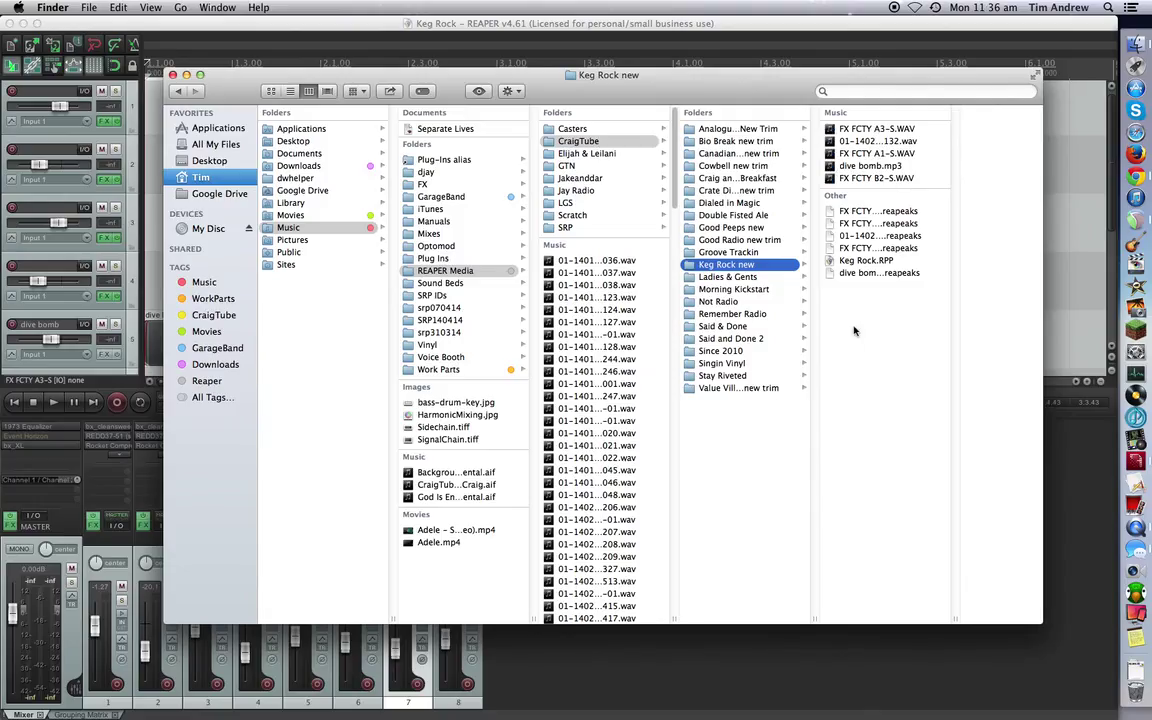
left_click(145, 22)
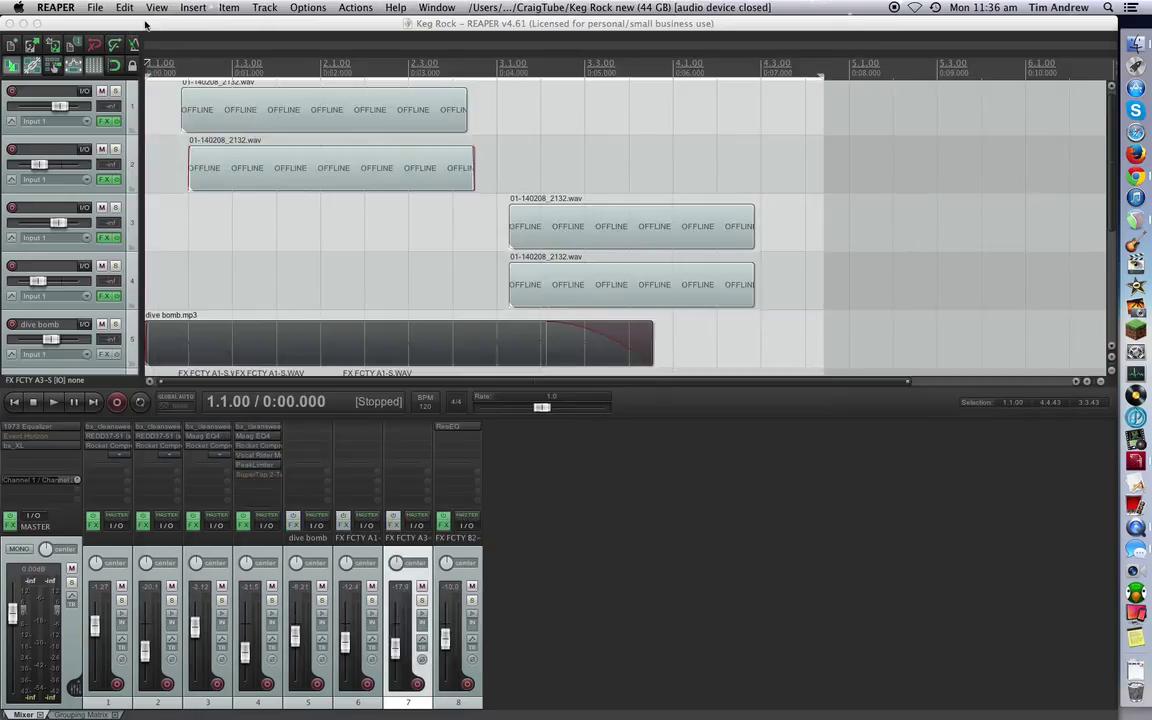
left_click(95, 8)
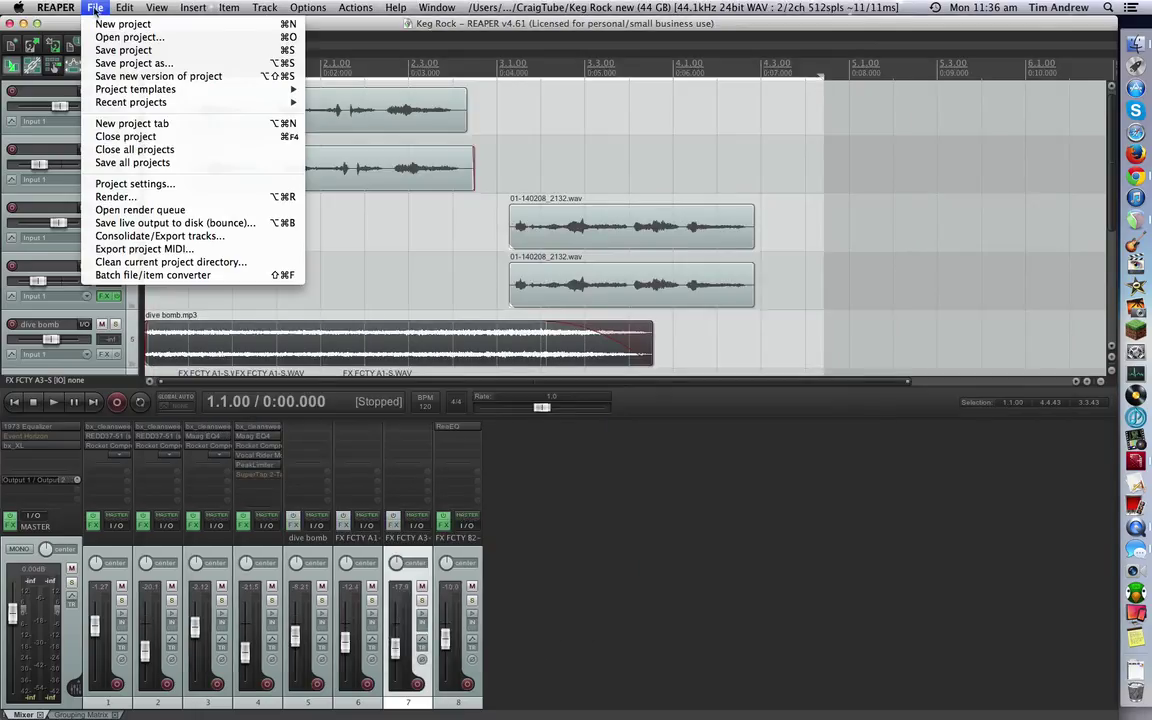
left_click(127, 135)
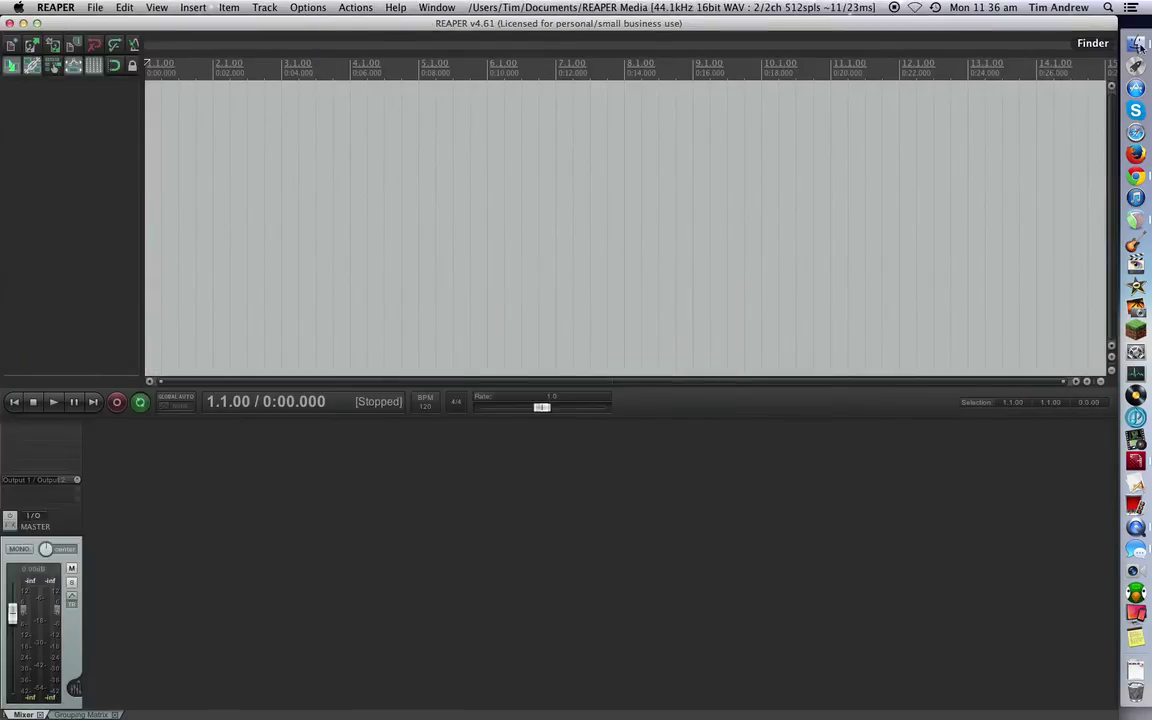
left_click(1135, 44)
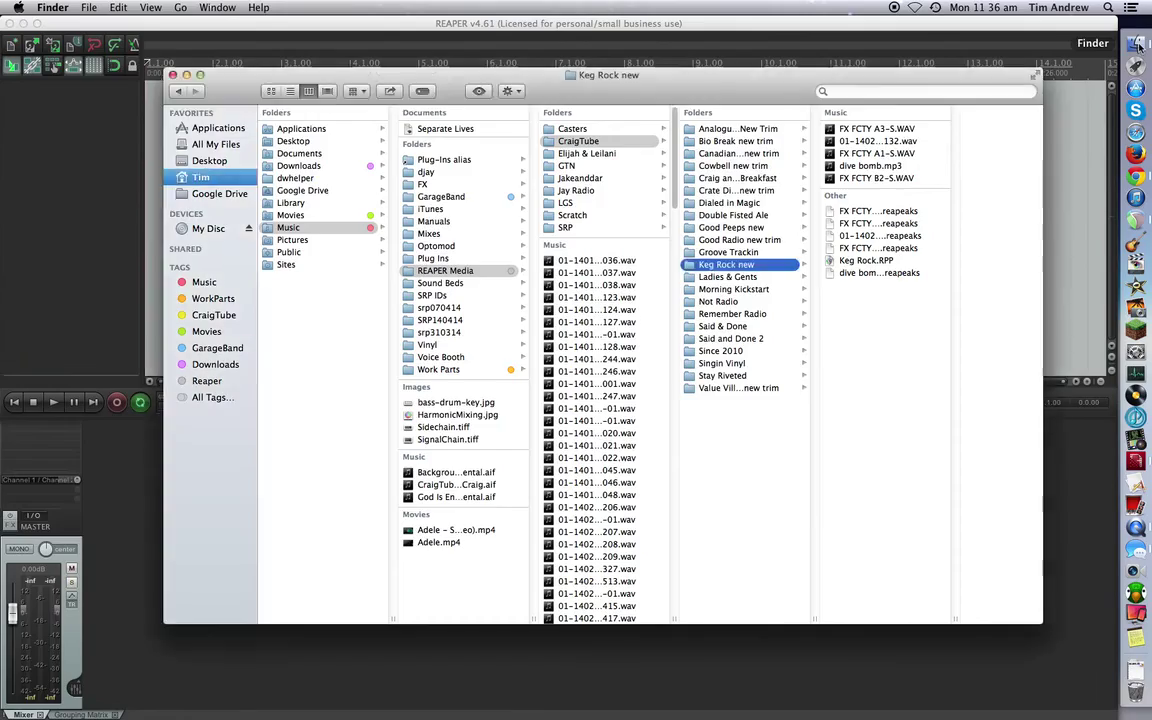
Step: Reopen Keg Rock.RPP from the Keg Rock new folder in REAPER
double_click(853, 261)
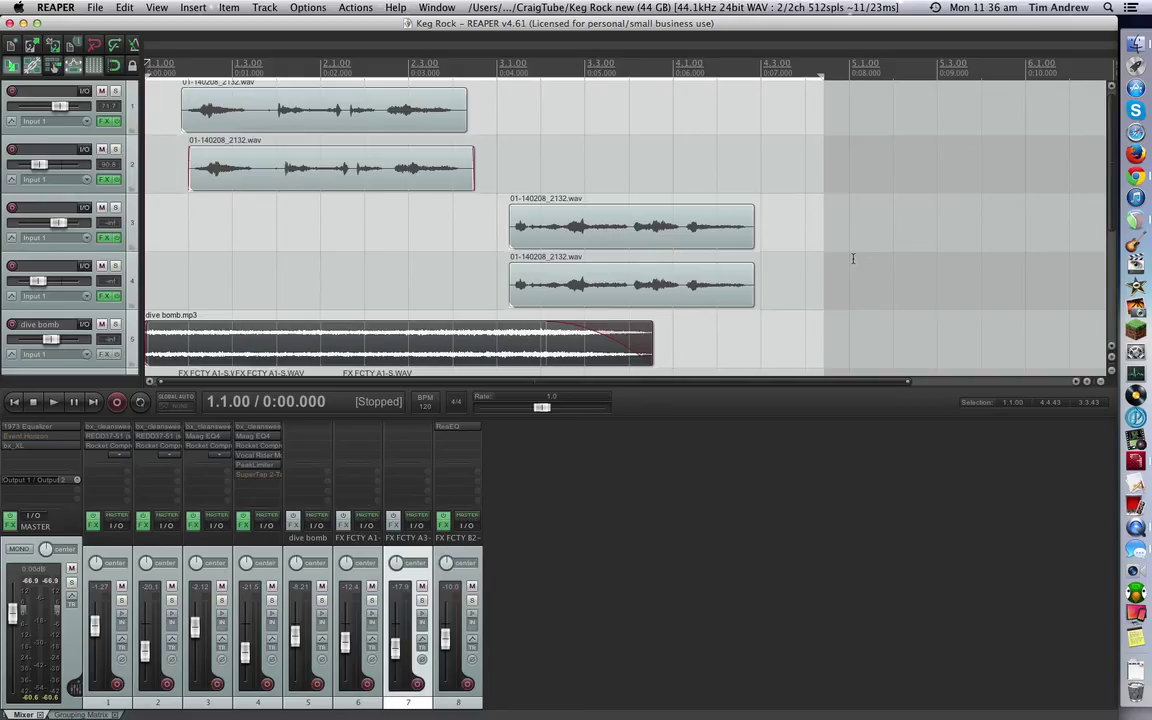
left_click(95, 9)
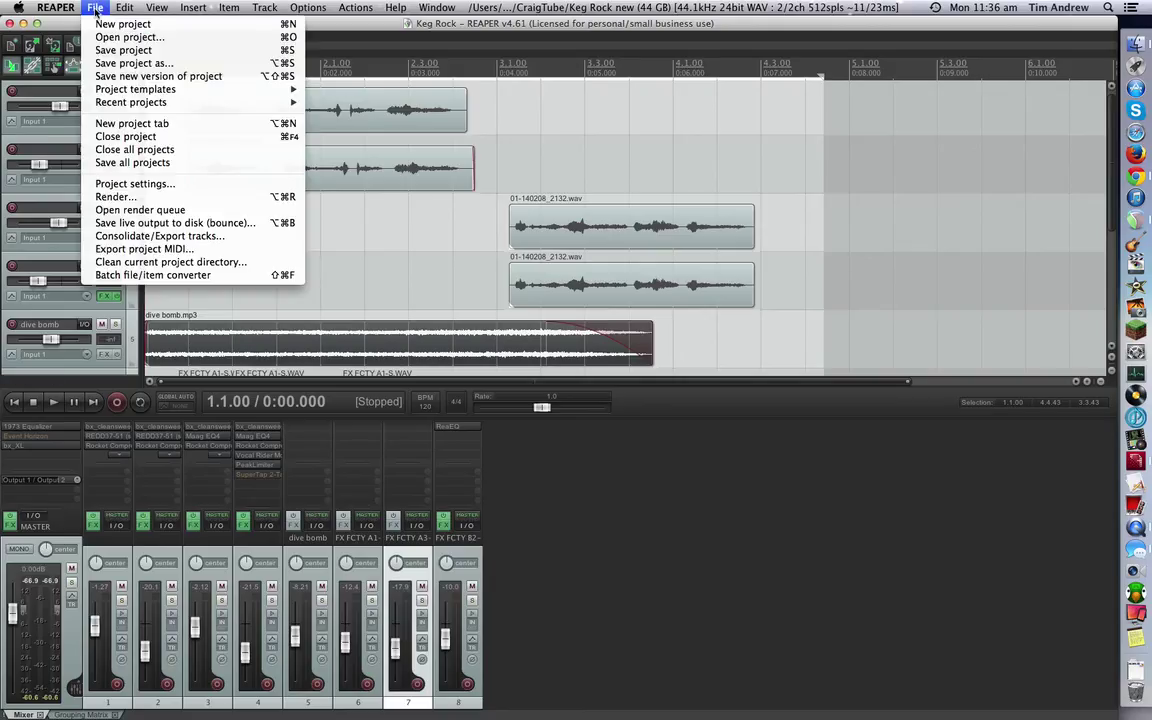
Step: In Save Project As, enable copying all media into the project directory, converted to WAV
left_click(110, 63)
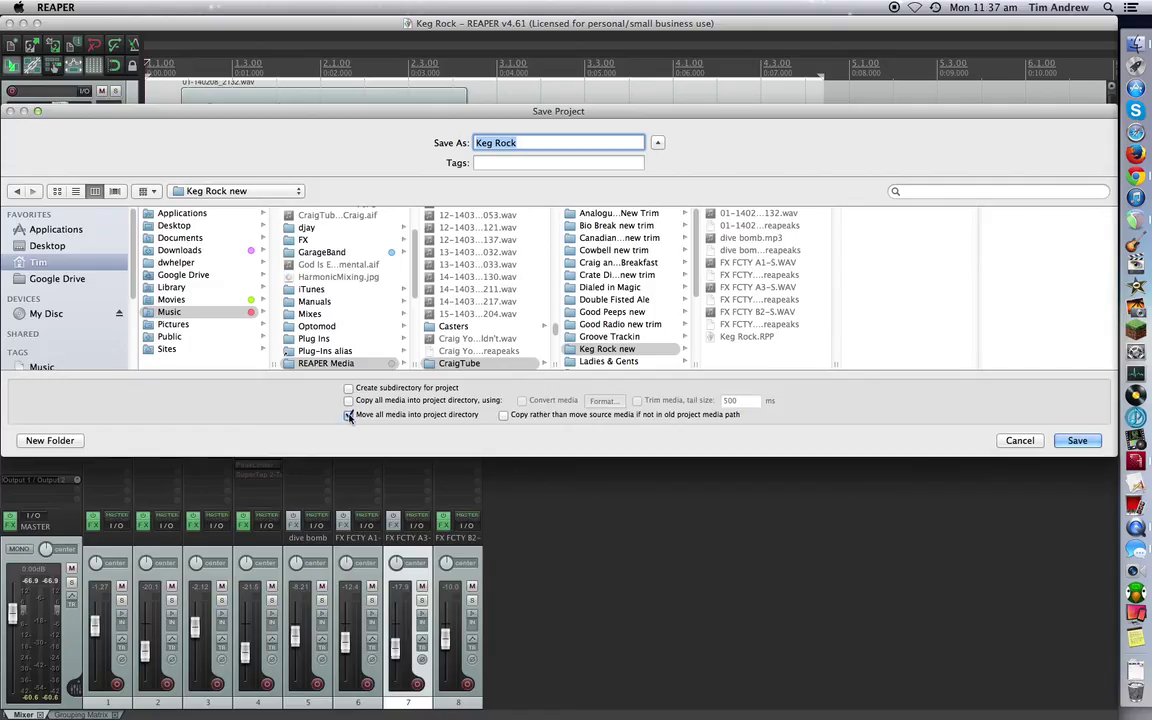
left_click(349, 400)
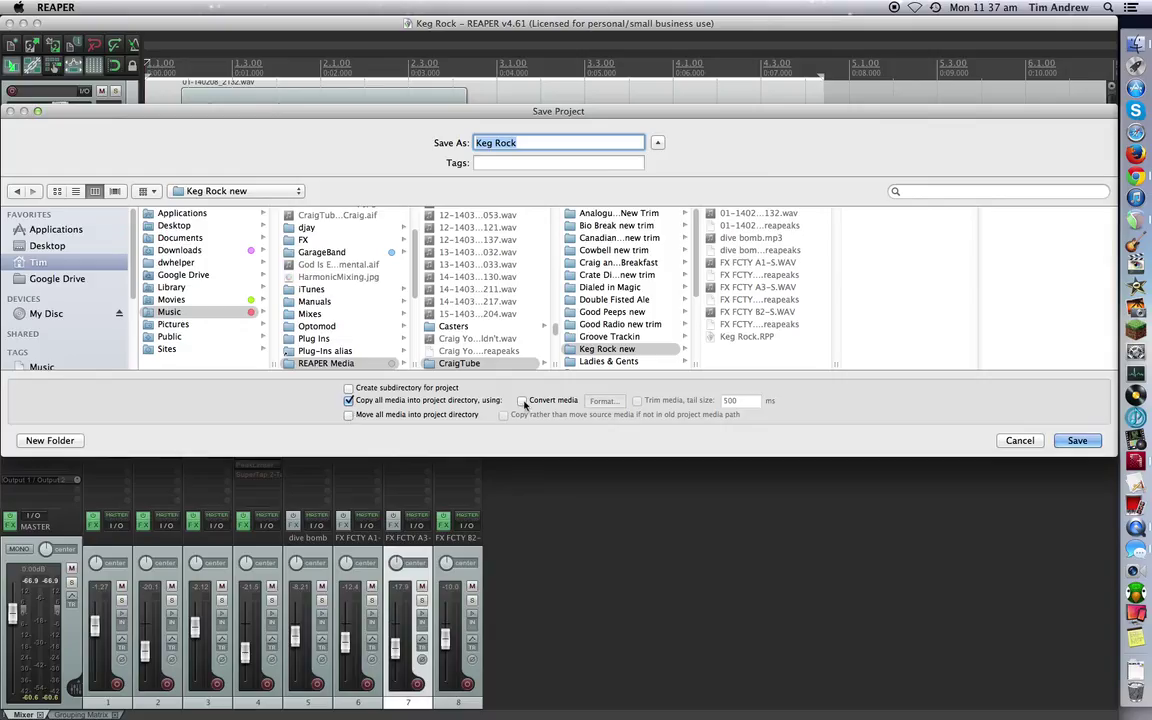
left_click(522, 401)
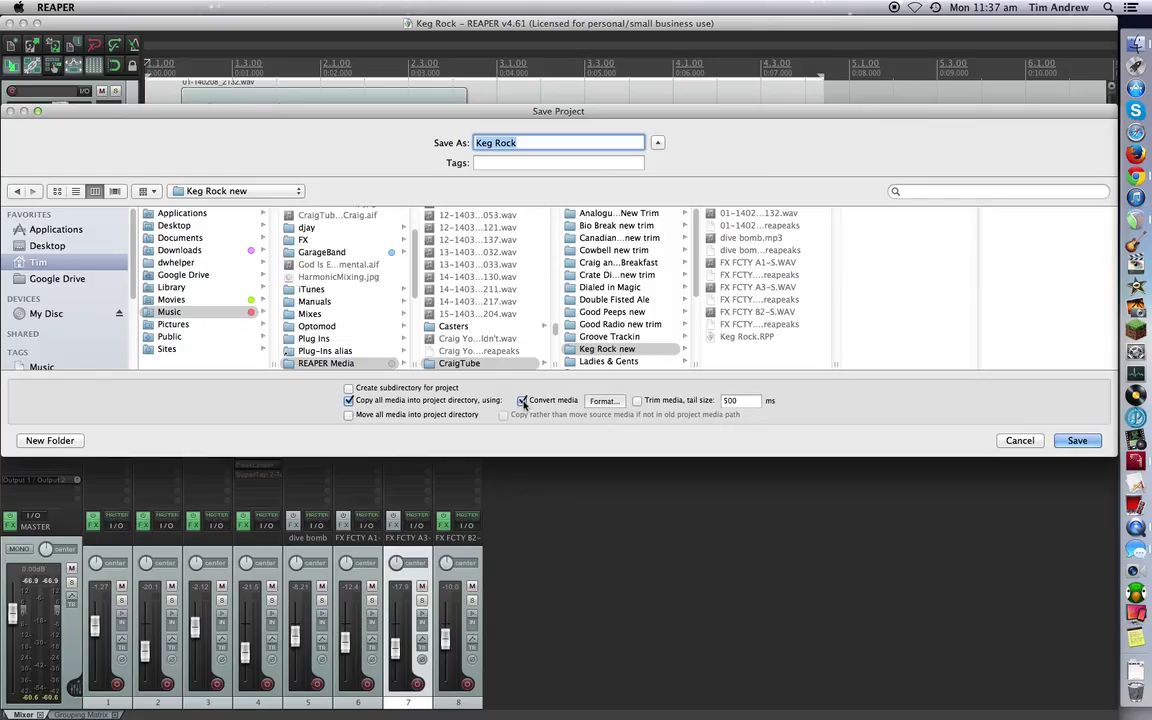
left_click(603, 401)
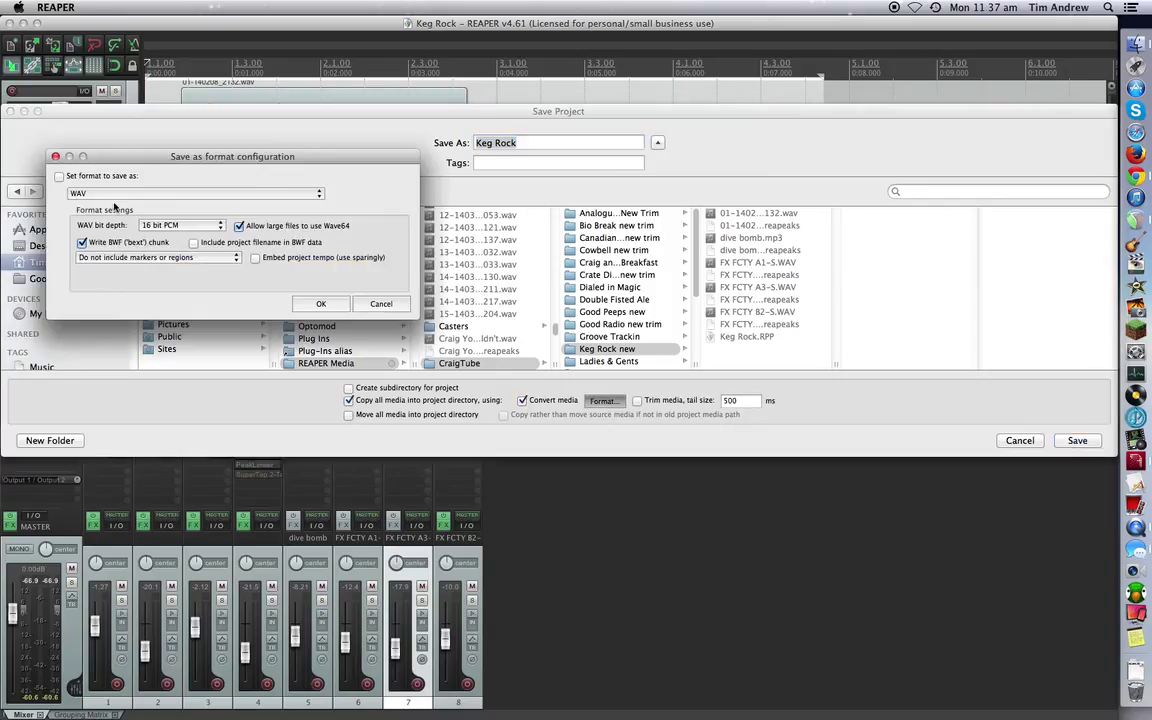
left_click(321, 305)
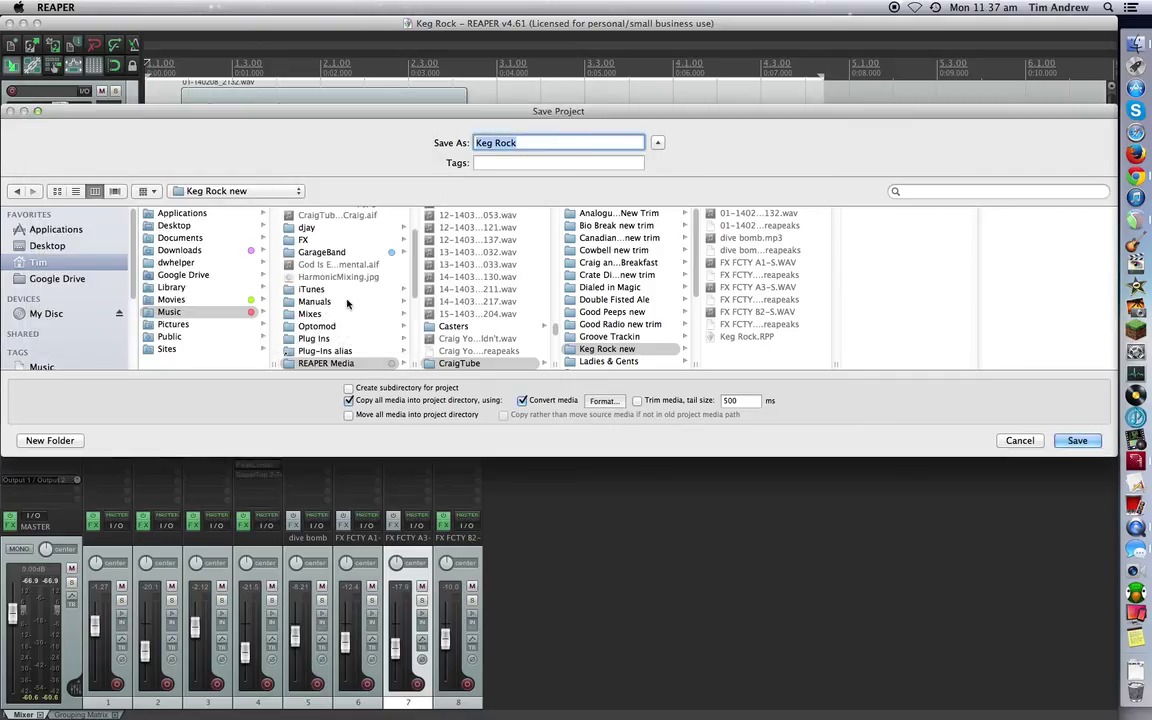
Step: Enable media trimming and save into a new CraigTube folder named 'Keg Rock new trim'
left_click(637, 400)
left_click(468, 363)
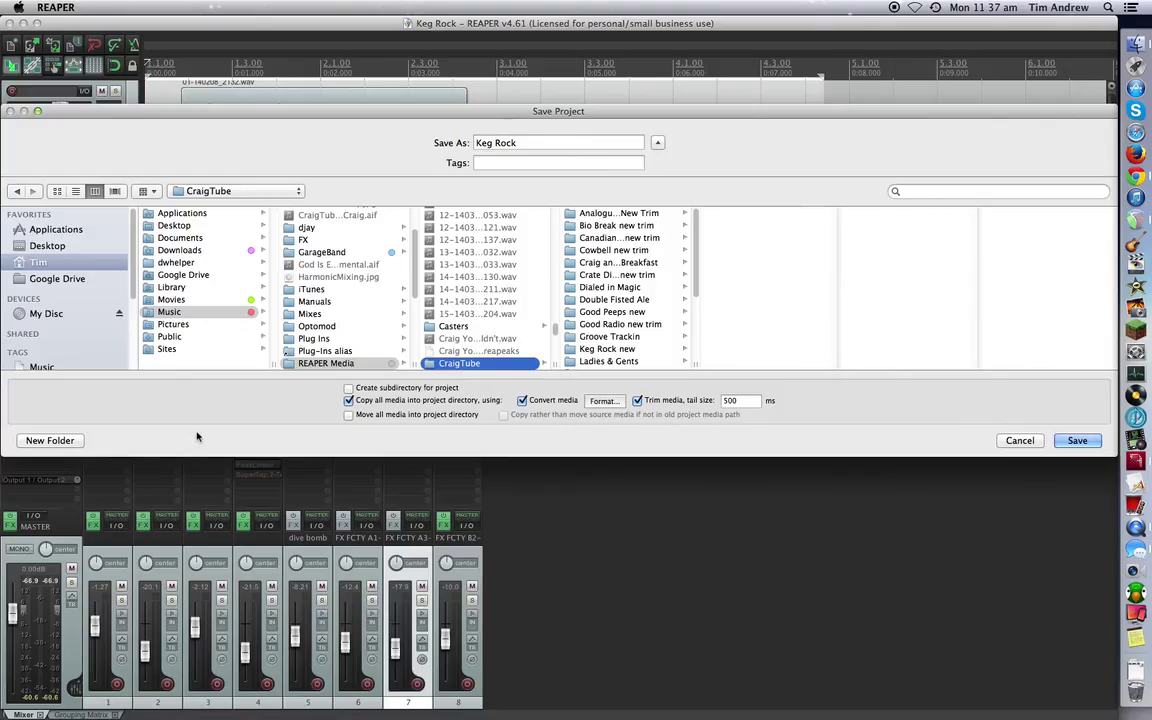
left_click(50, 440)
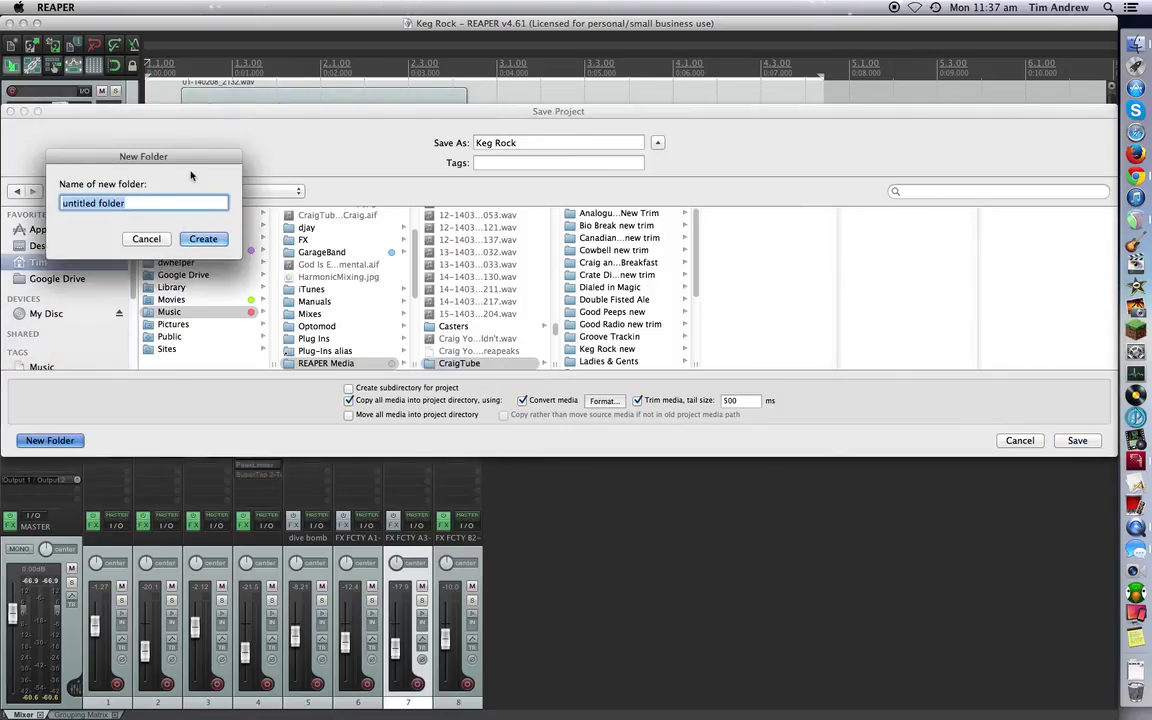
type("Keg Rock")
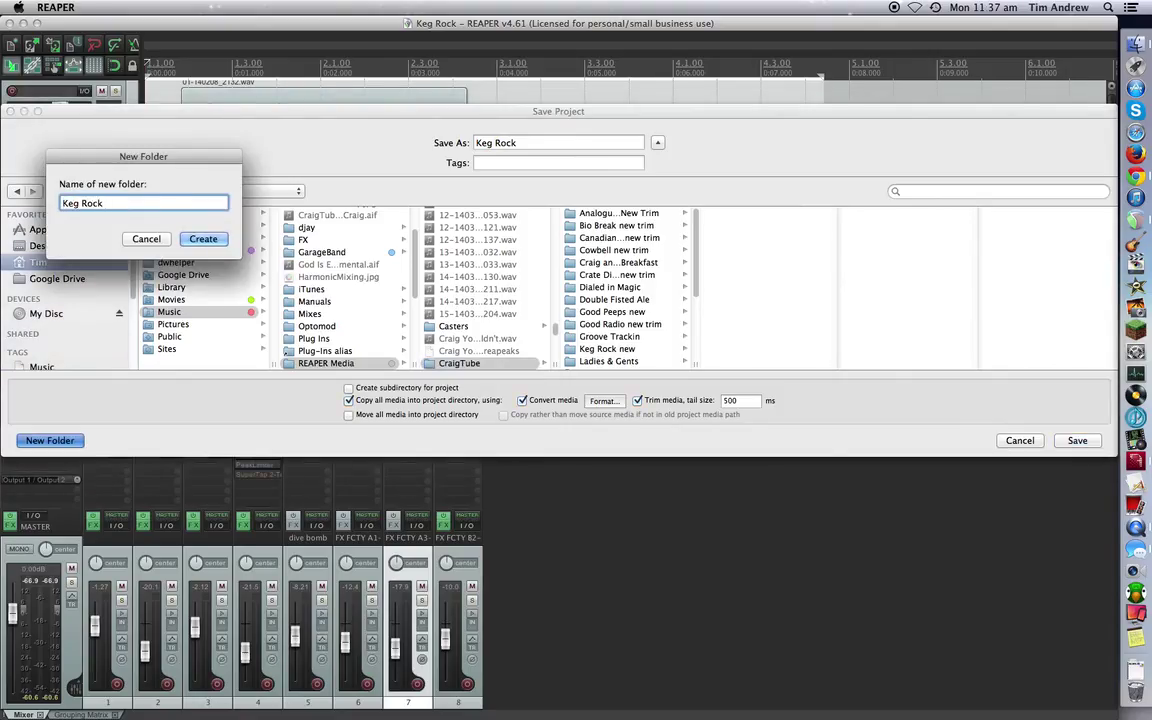
type(" new trim")
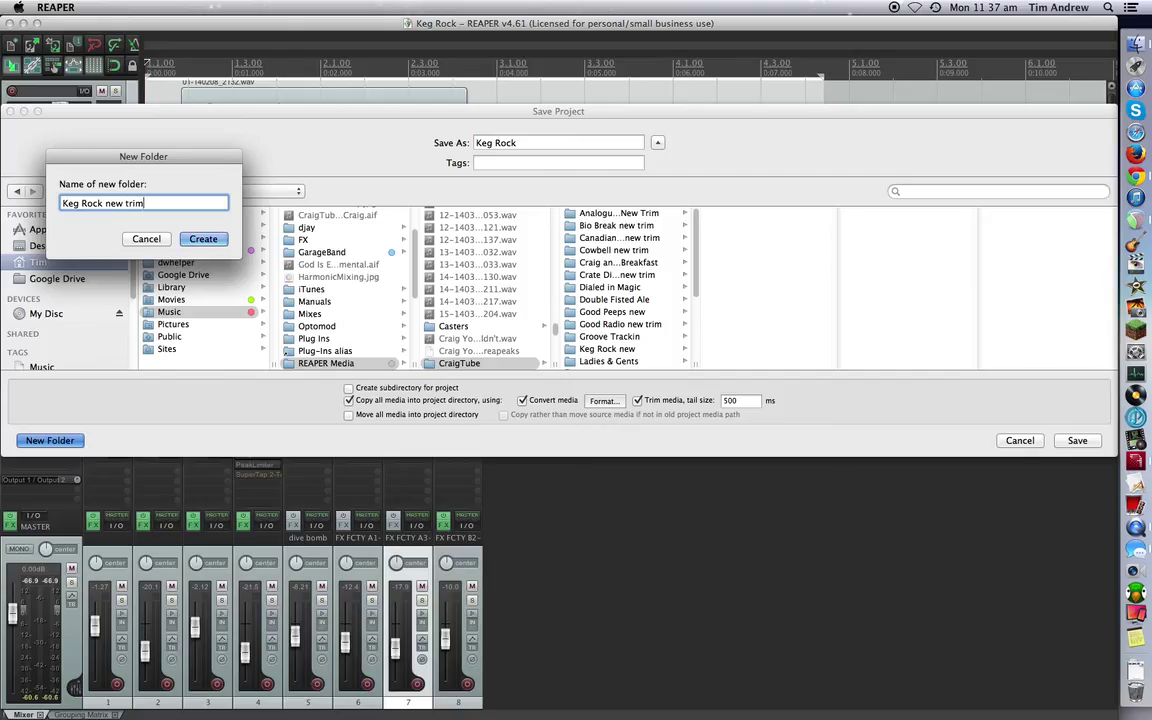
key("Return")
key("Return")
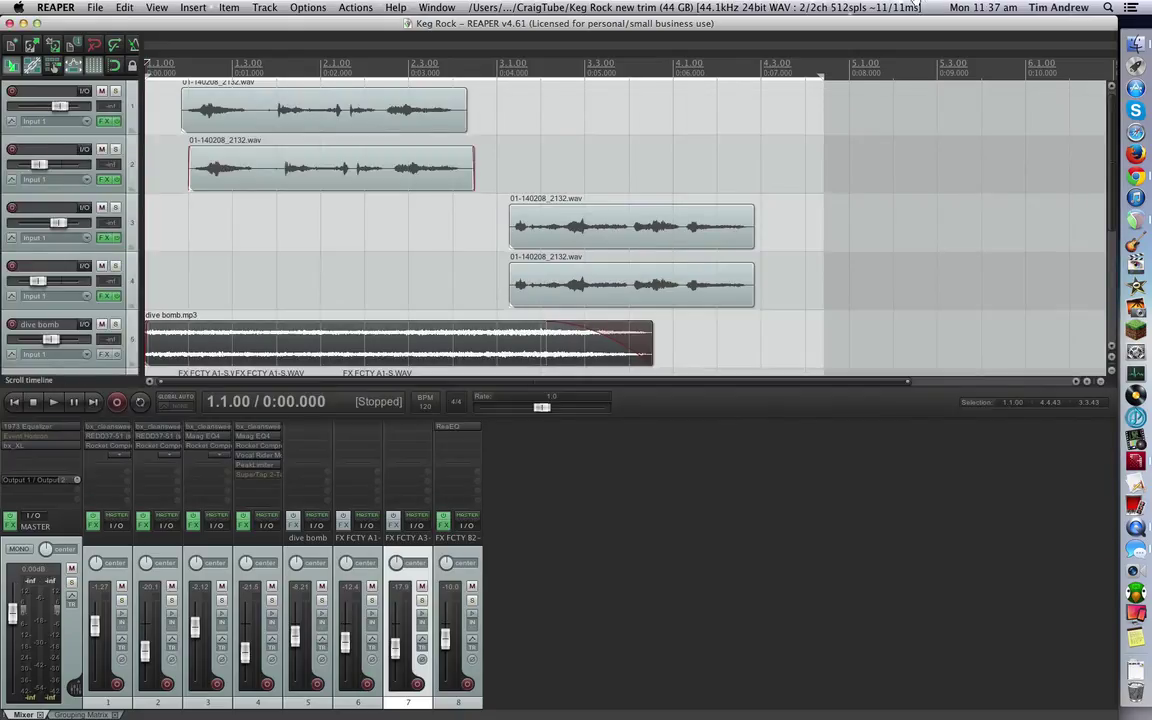
Step: Show Get Info for Keg Rock new (4.3 MB) and Keg Rock new trim (6.3 MB)
left_click(1136, 43)
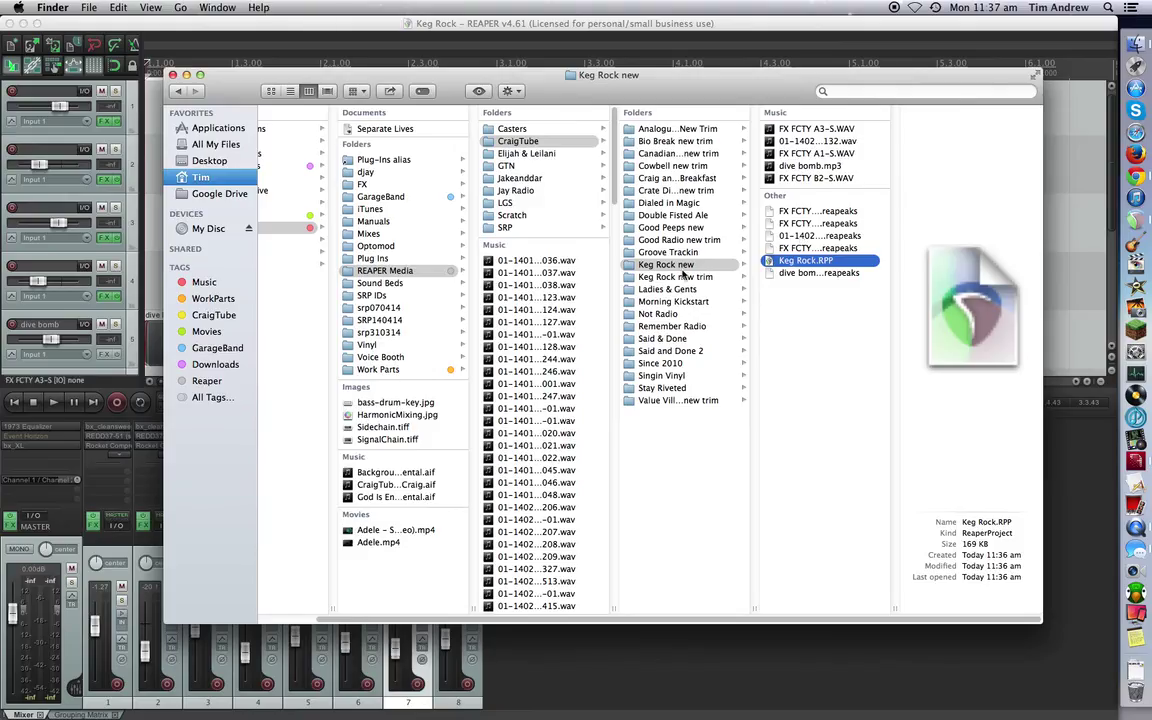
right_click(679, 266)
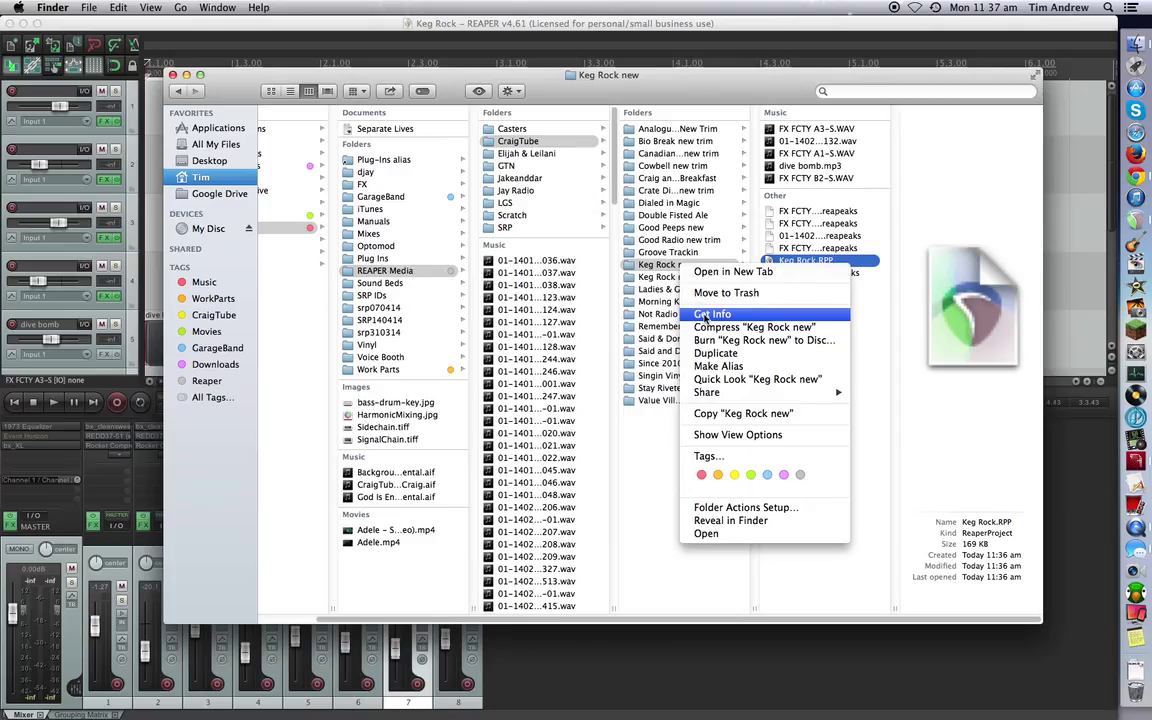
left_click(706, 317)
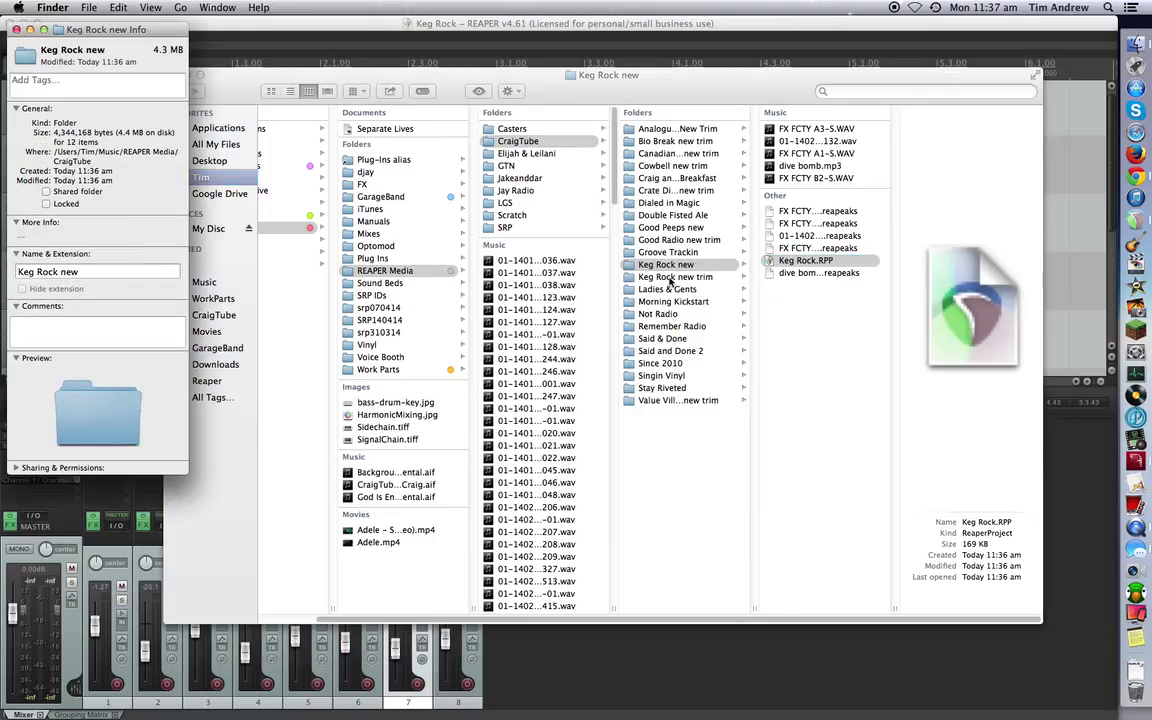
right_click(670, 281)
left_click(700, 326)
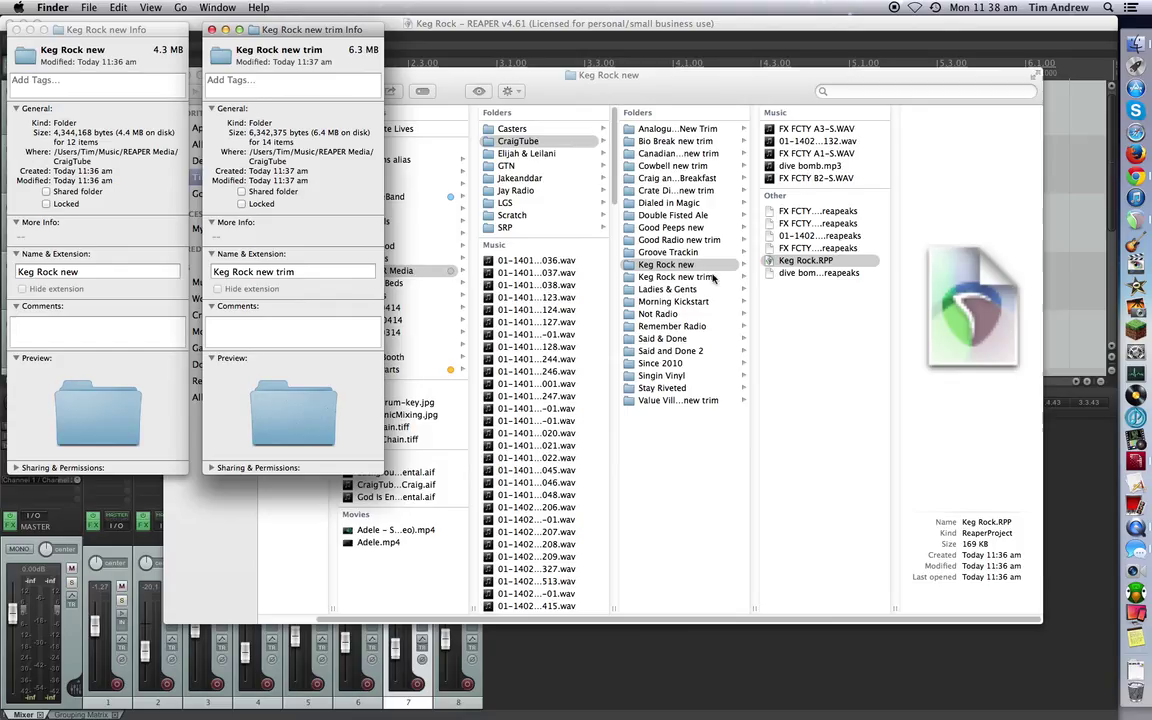
left_click(642, 251)
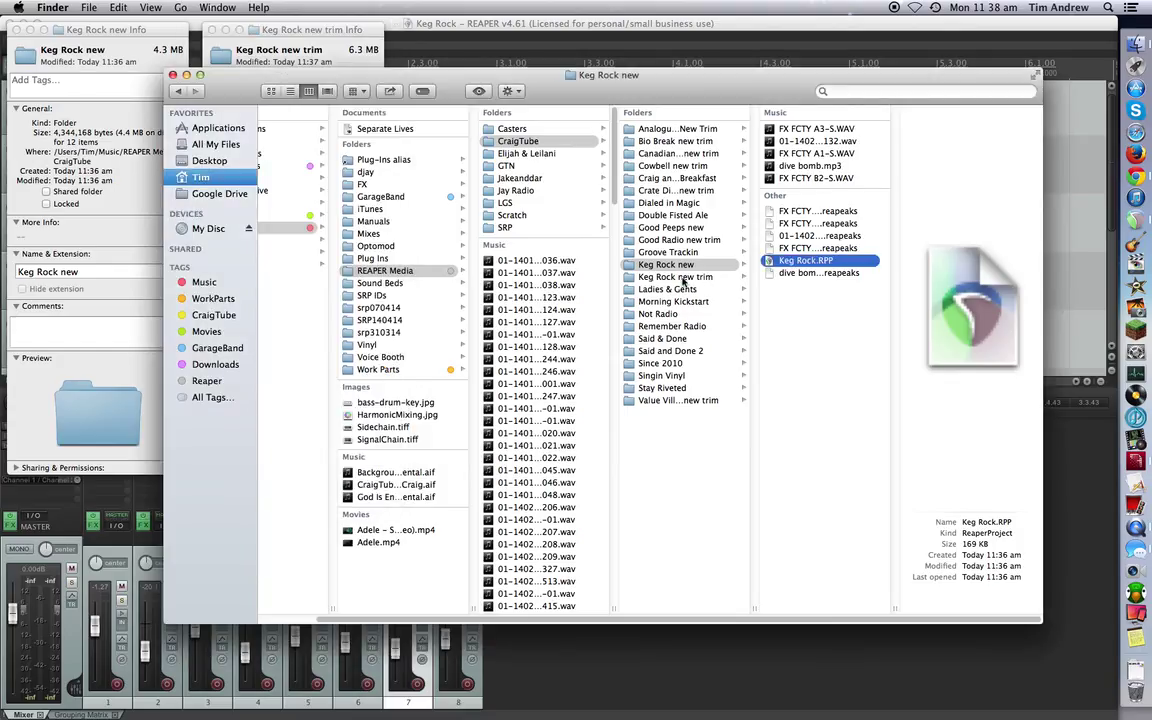
Step: Check the WAV files in Keg Rock new trim, then move the old Keg Rock new folder to the Trash
left_click(695, 277)
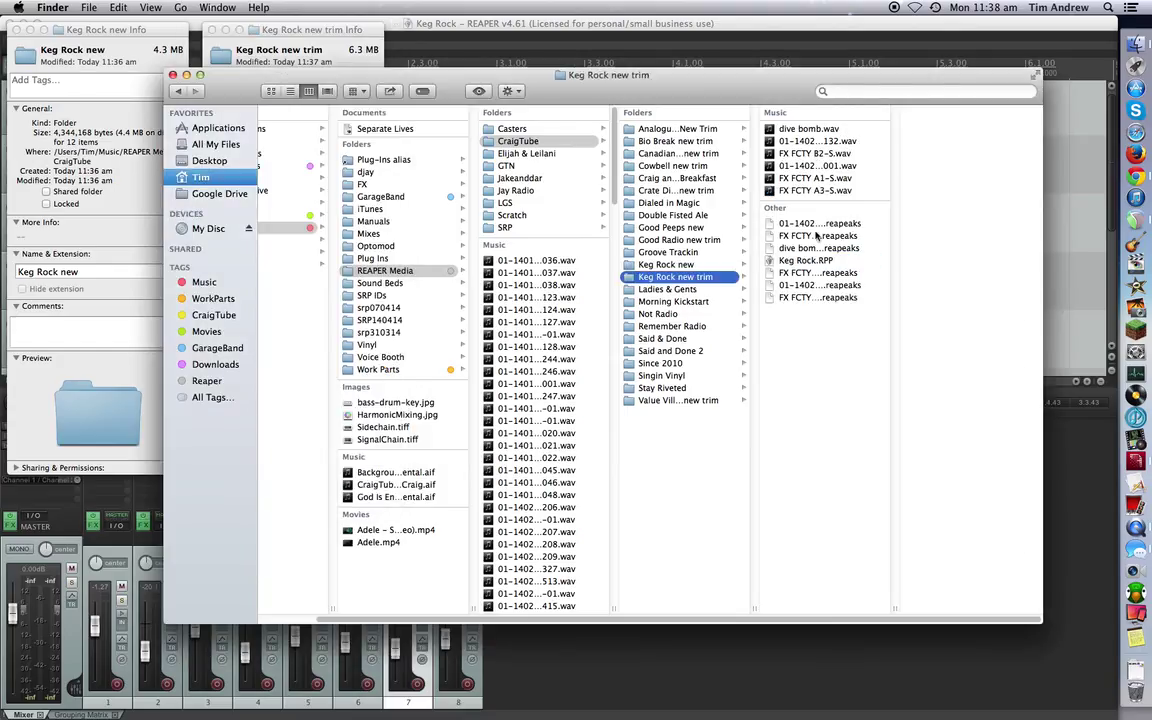
left_click_drag(591, 92, 652, 97)
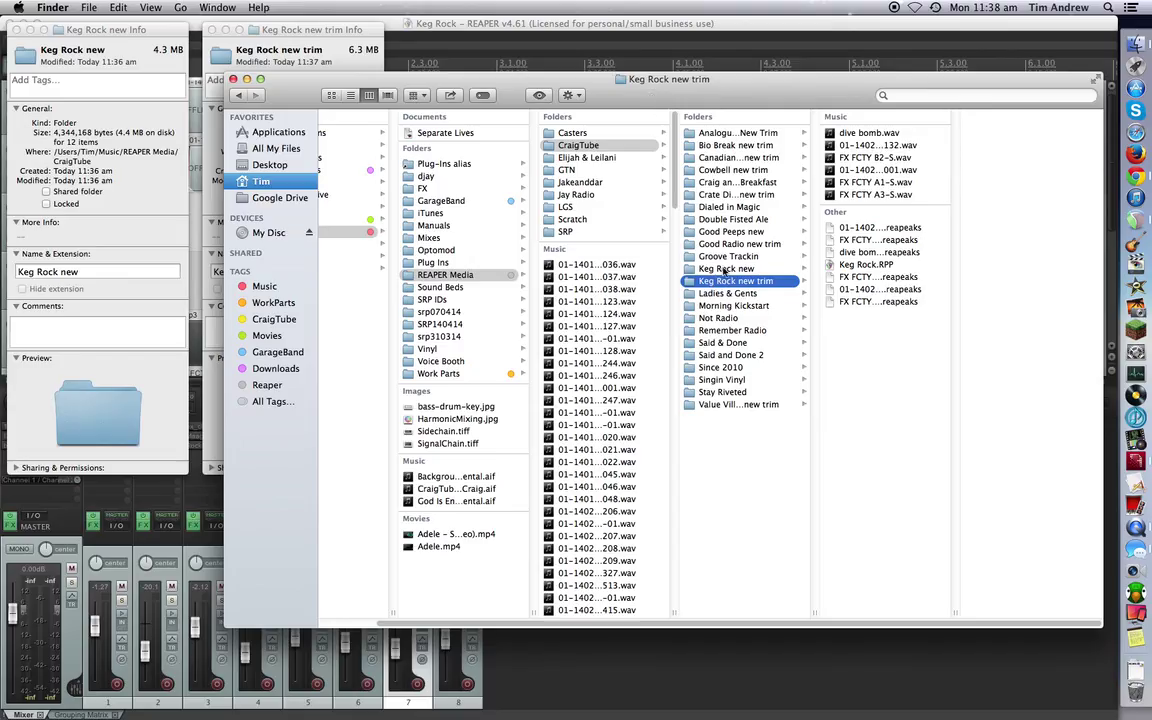
left_click(724, 269)
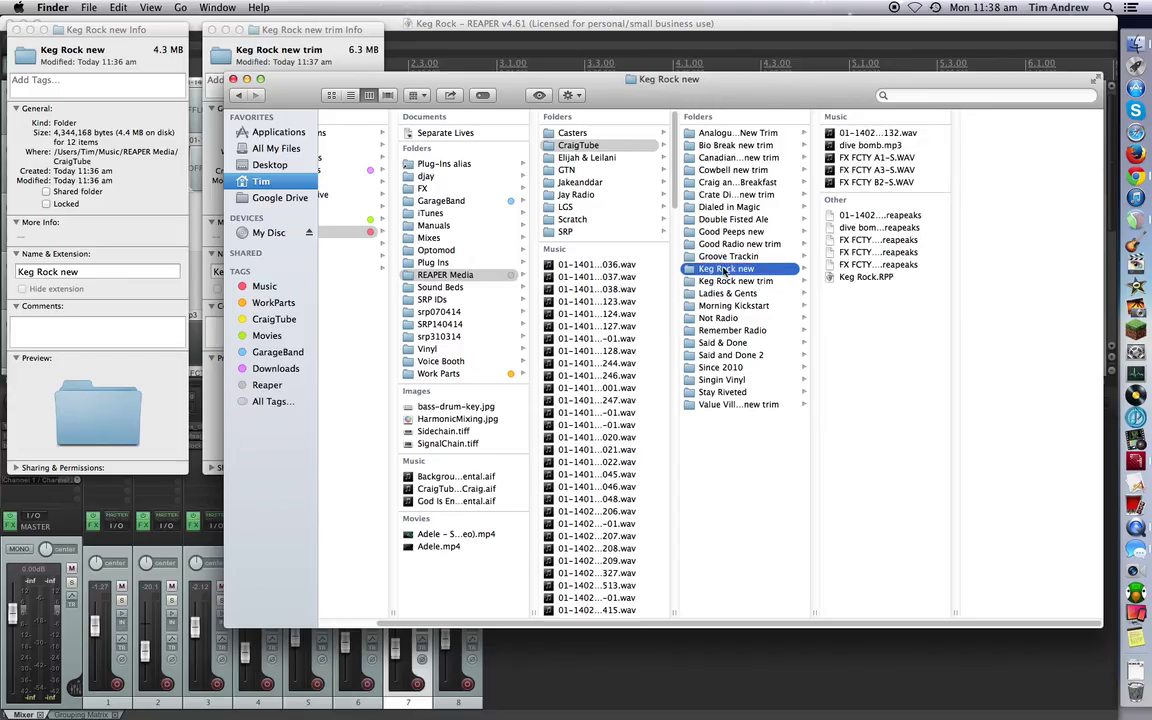
key("super+BackSpace")
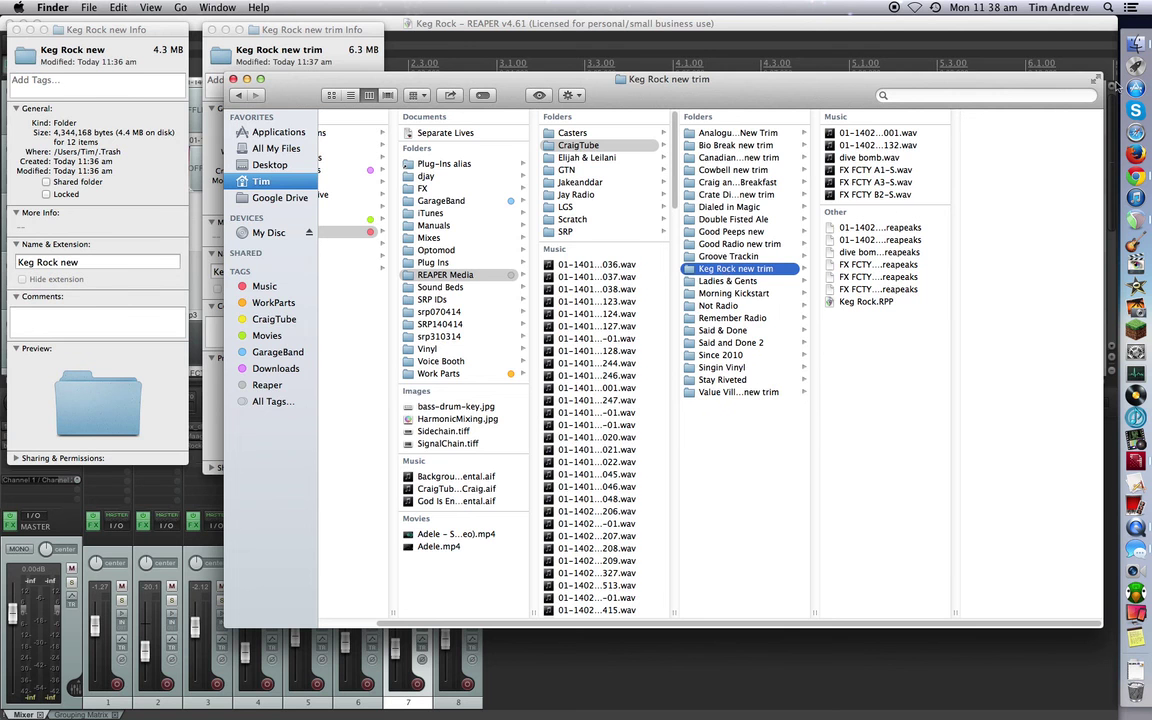
Step: Close the current REAPER project and reopen Keg Rock.RPP from the Keg Rock new trim folder
left_click(895, 27)
left_click(95, 7)
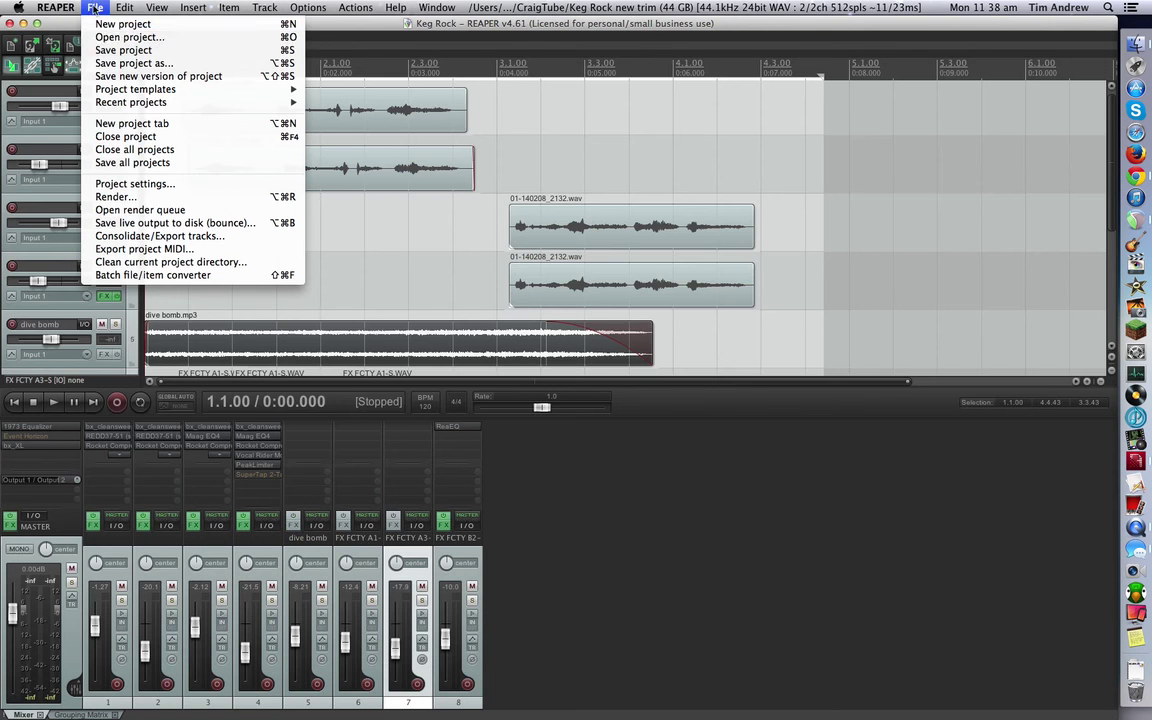
left_click(125, 136)
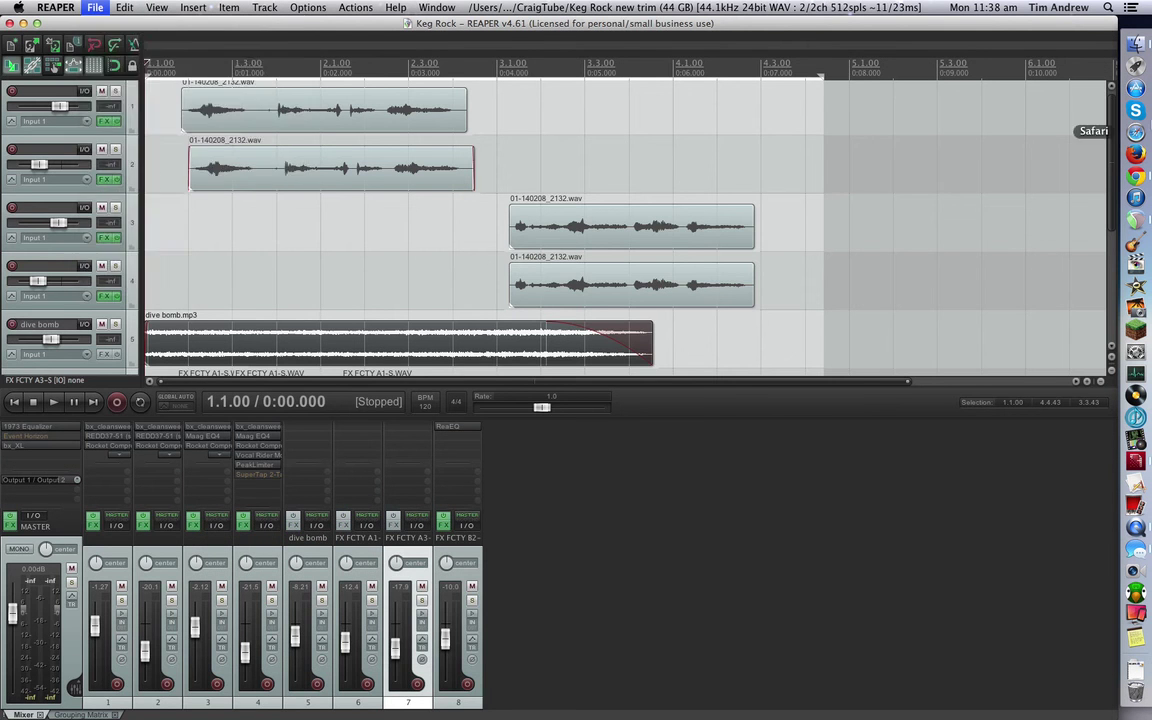
key("super+Tab")
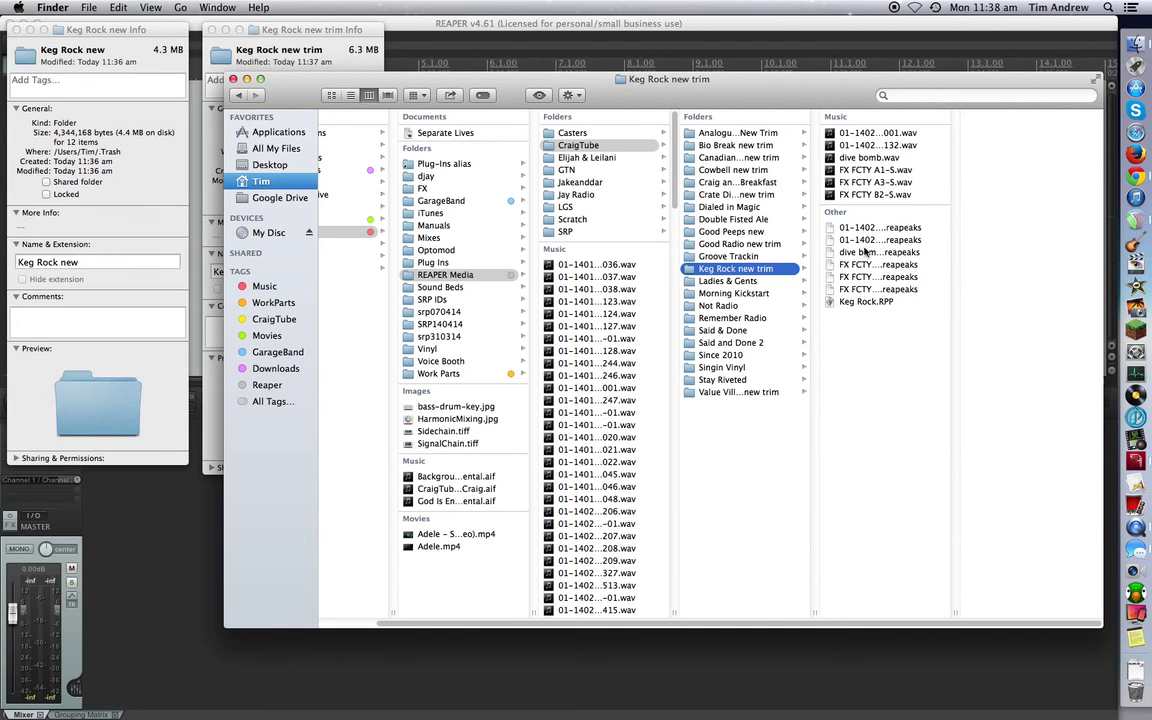
double_click(862, 301)
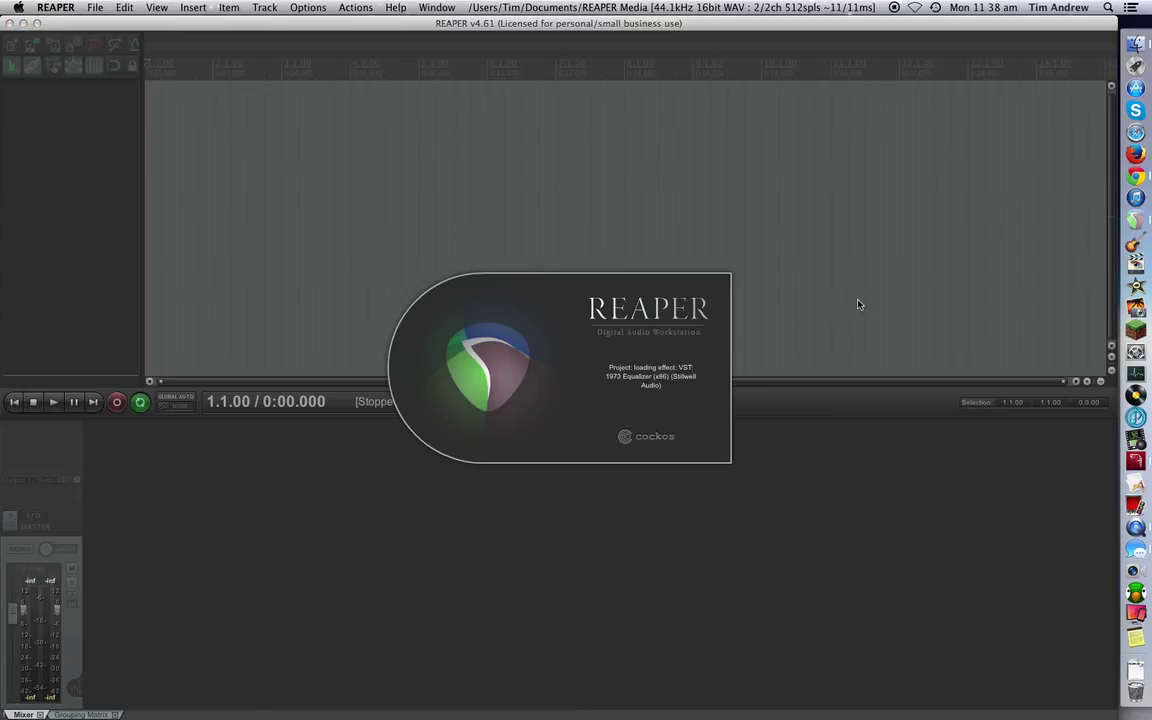